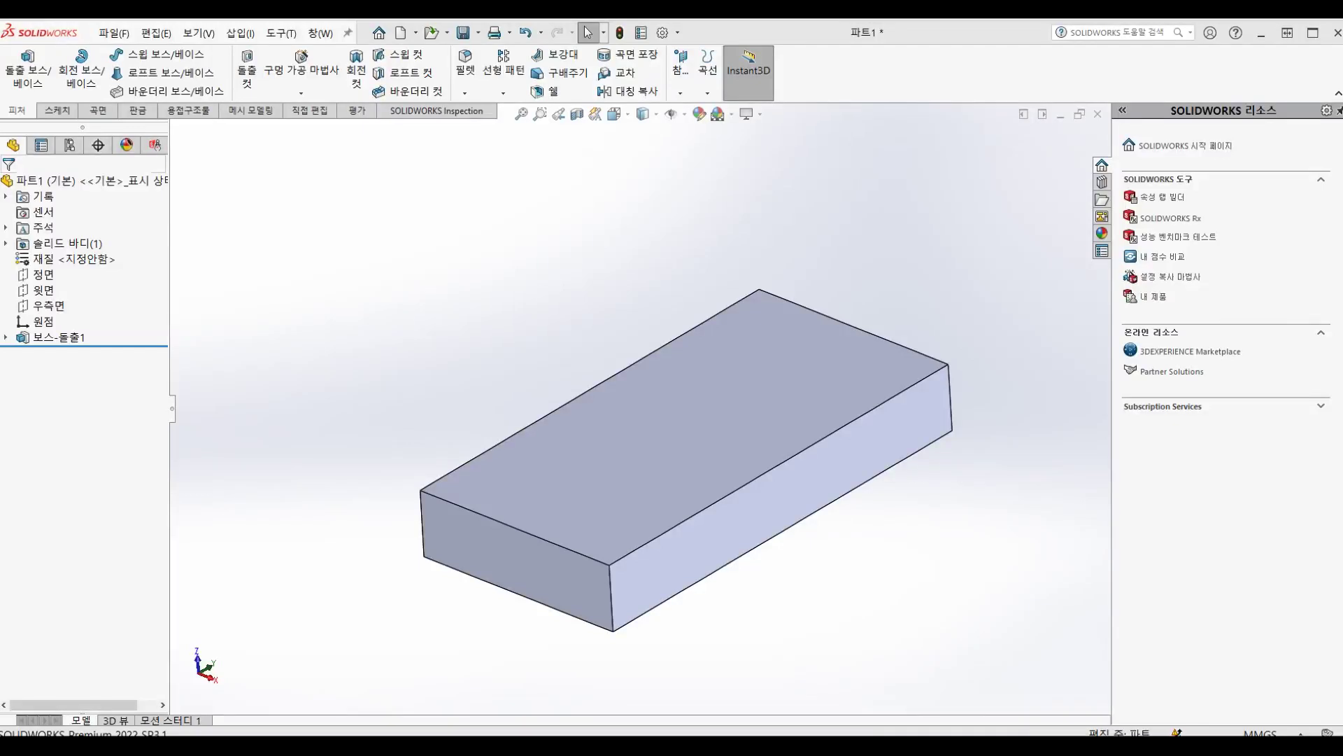
Launch Hole Wizard on the rectangular block; it opens at ISO 4762, size M6.
{"action": "left_click", "coordinate": [312, 79]}
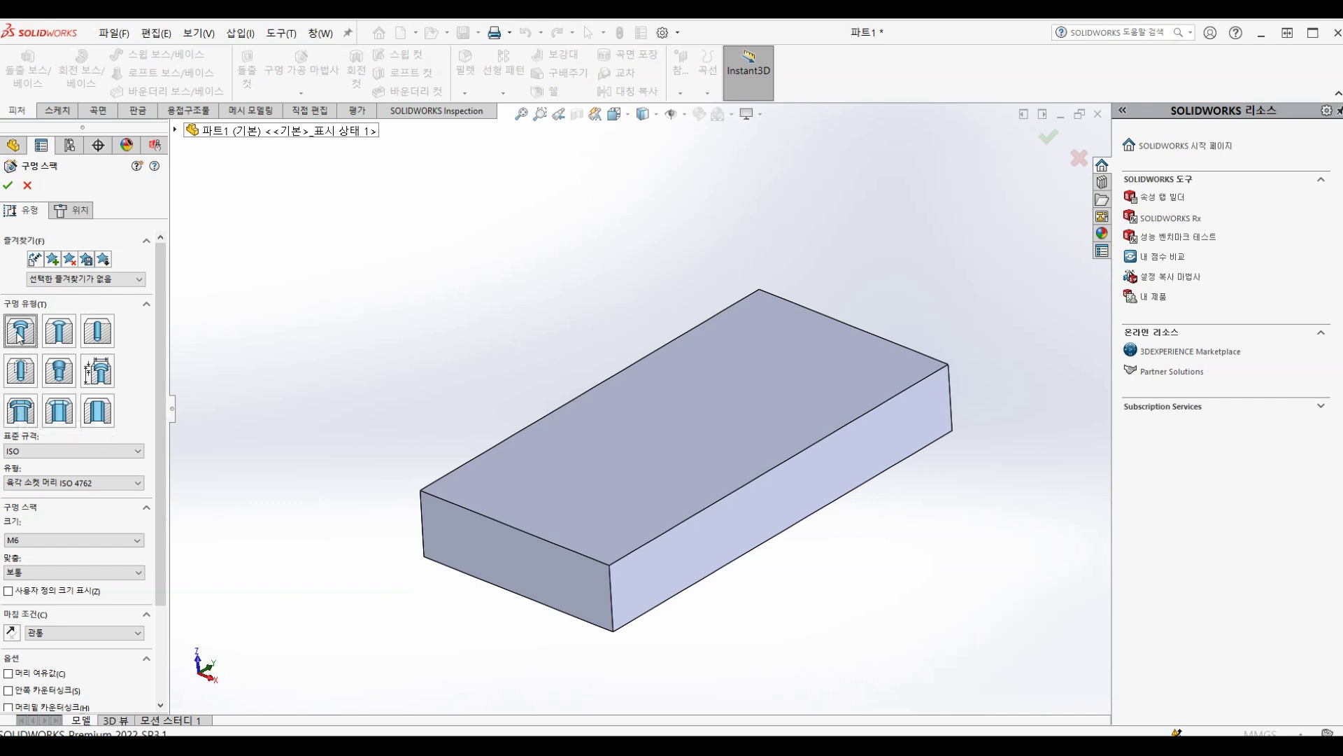
Configure the counterbore as ISO 4762 socket head, size M5, end condition Through All.
{"action": "left_click", "coordinate": [98, 488]}
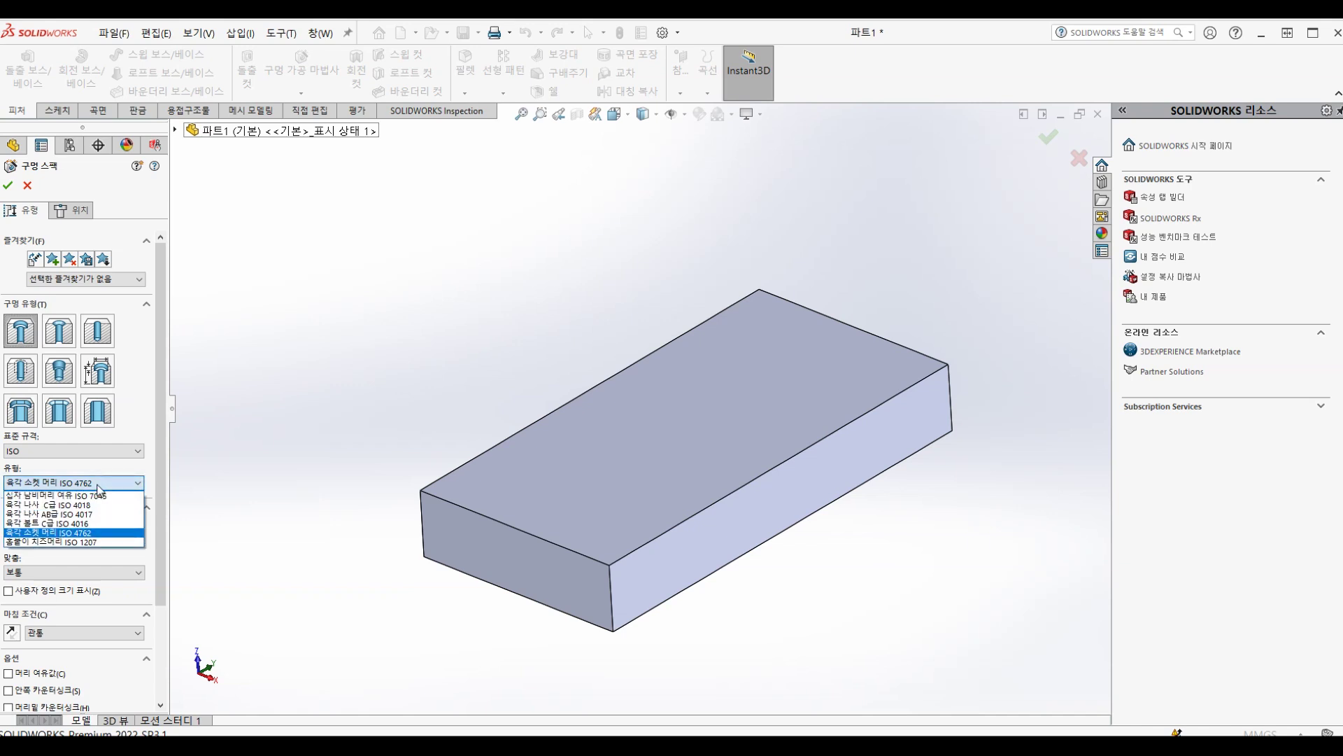
{"action": "left_click", "coordinate": [92, 533]}
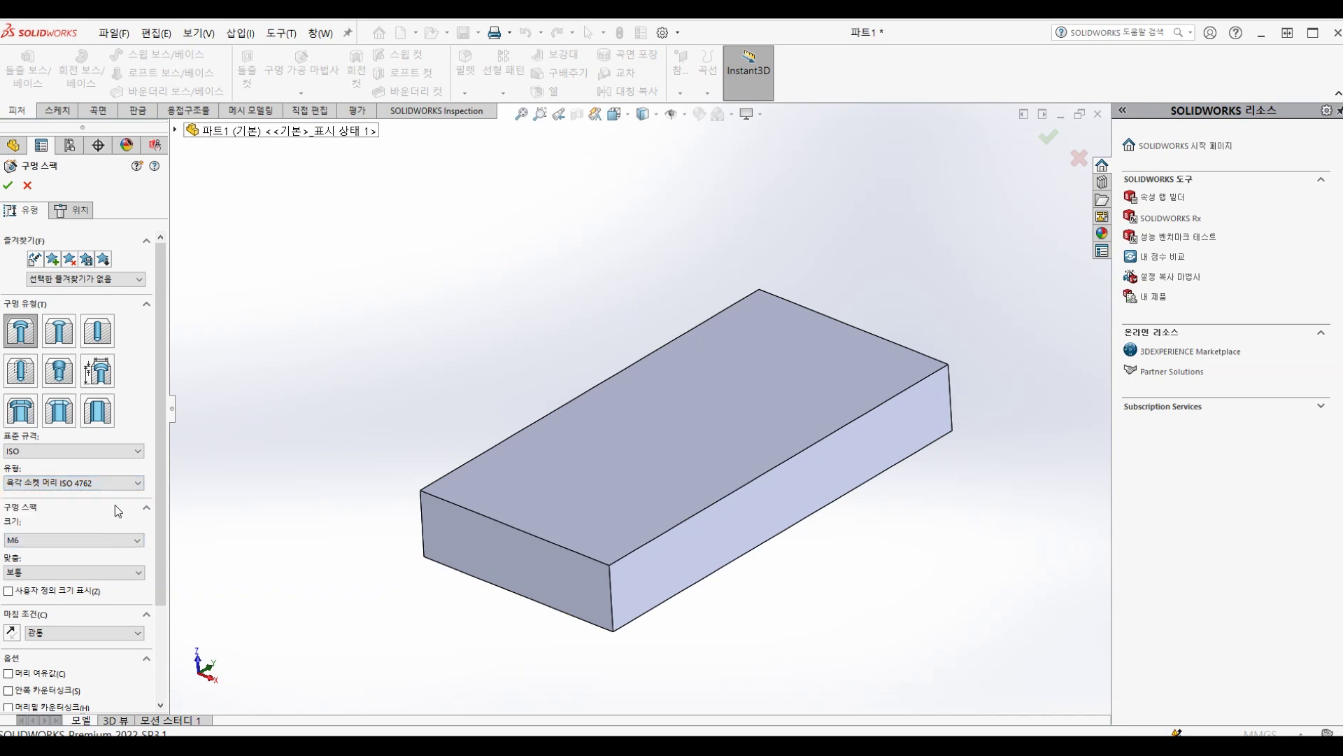
{"action": "left_click", "coordinate": [103, 542]}
{"action": "left_click_drag", "start_coordinate": [136, 635], "coordinate": [140, 614]}
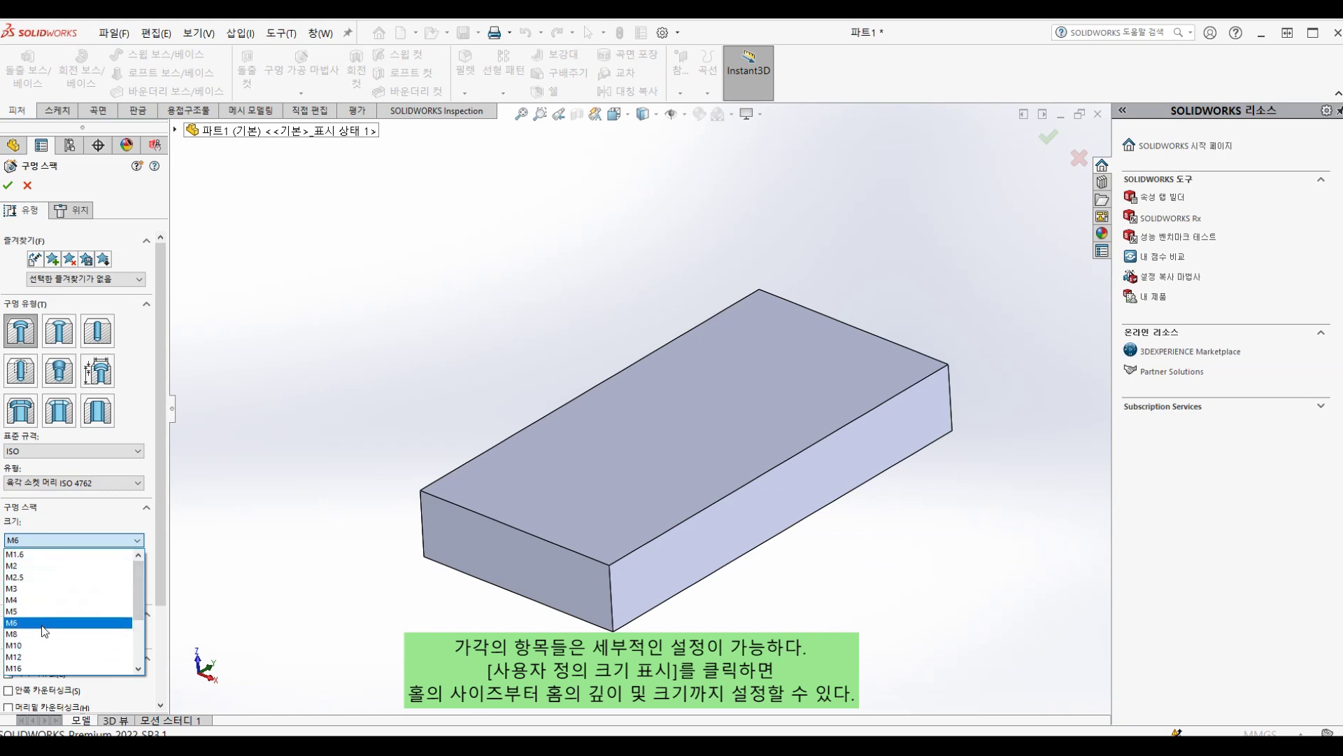
{"action": "left_click", "coordinate": [43, 619]}
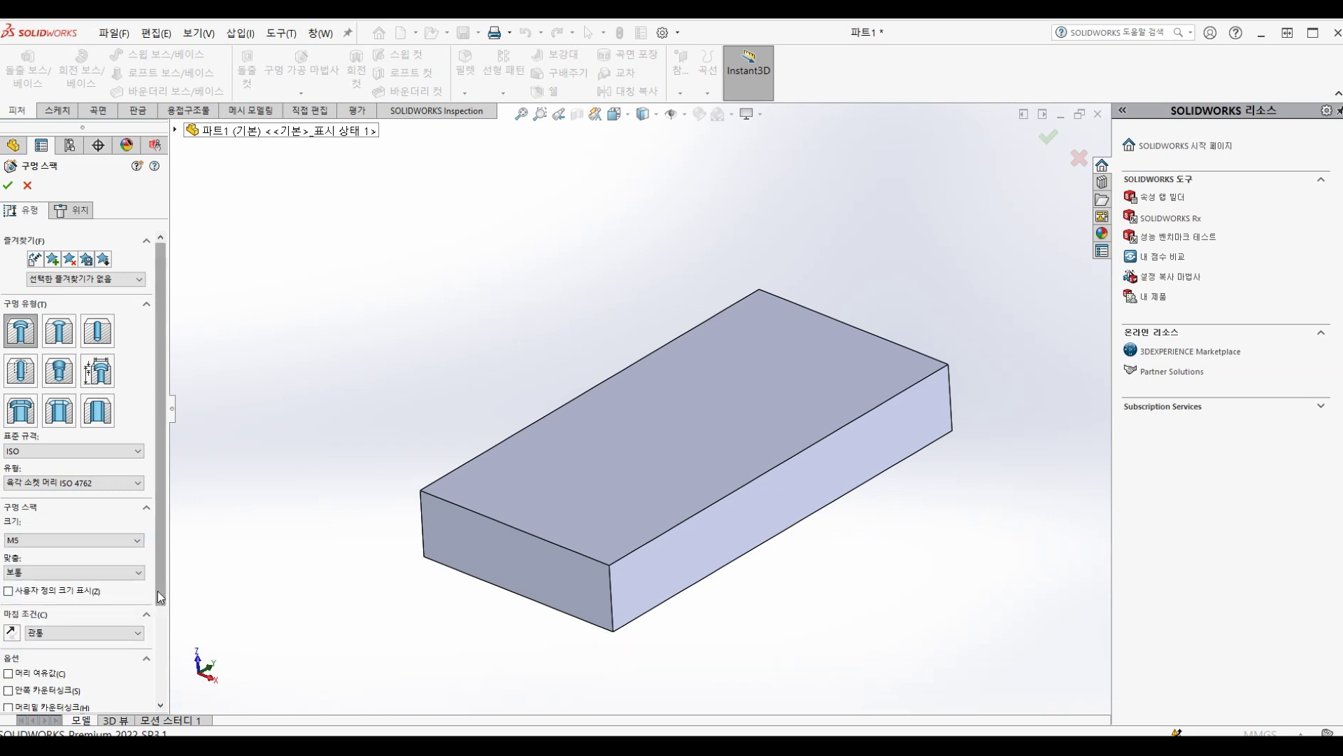
{"action": "left_click_drag", "start_coordinate": [158, 590], "coordinate": [163, 681]}
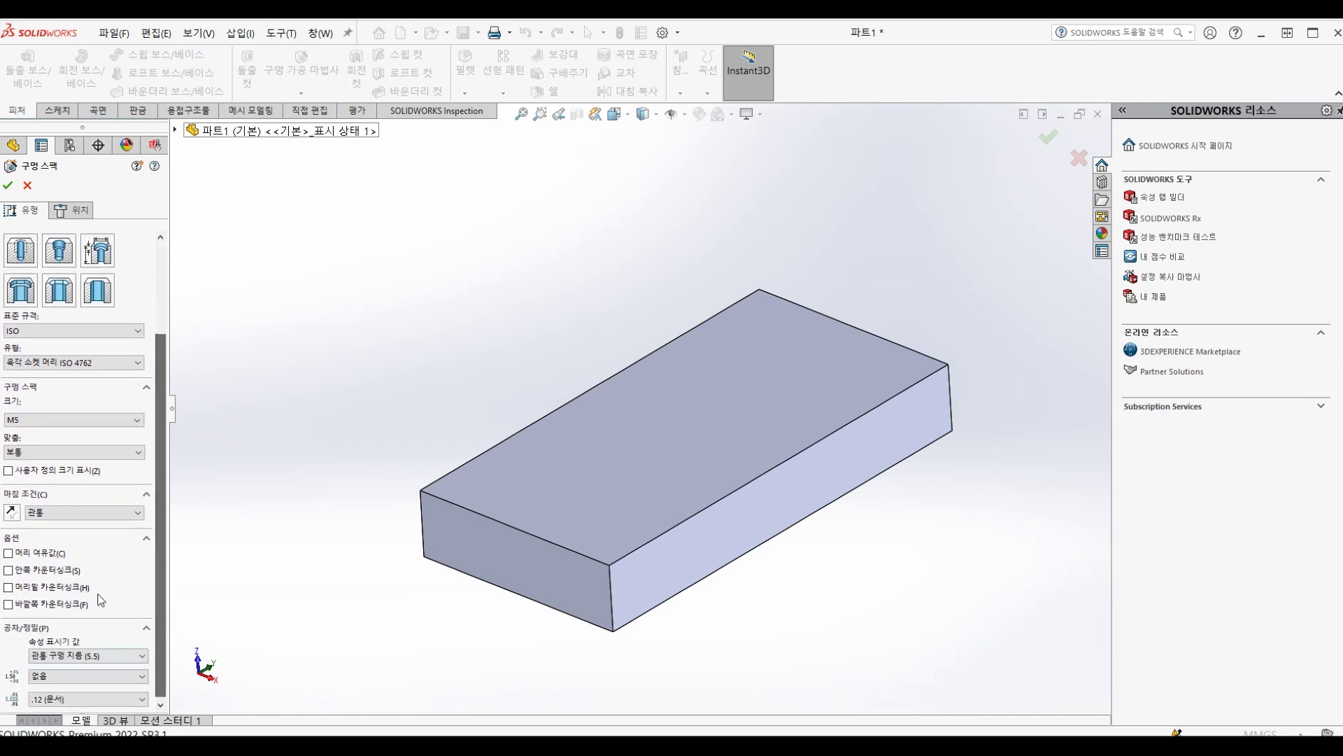
{"action": "left_click", "coordinate": [109, 519]}
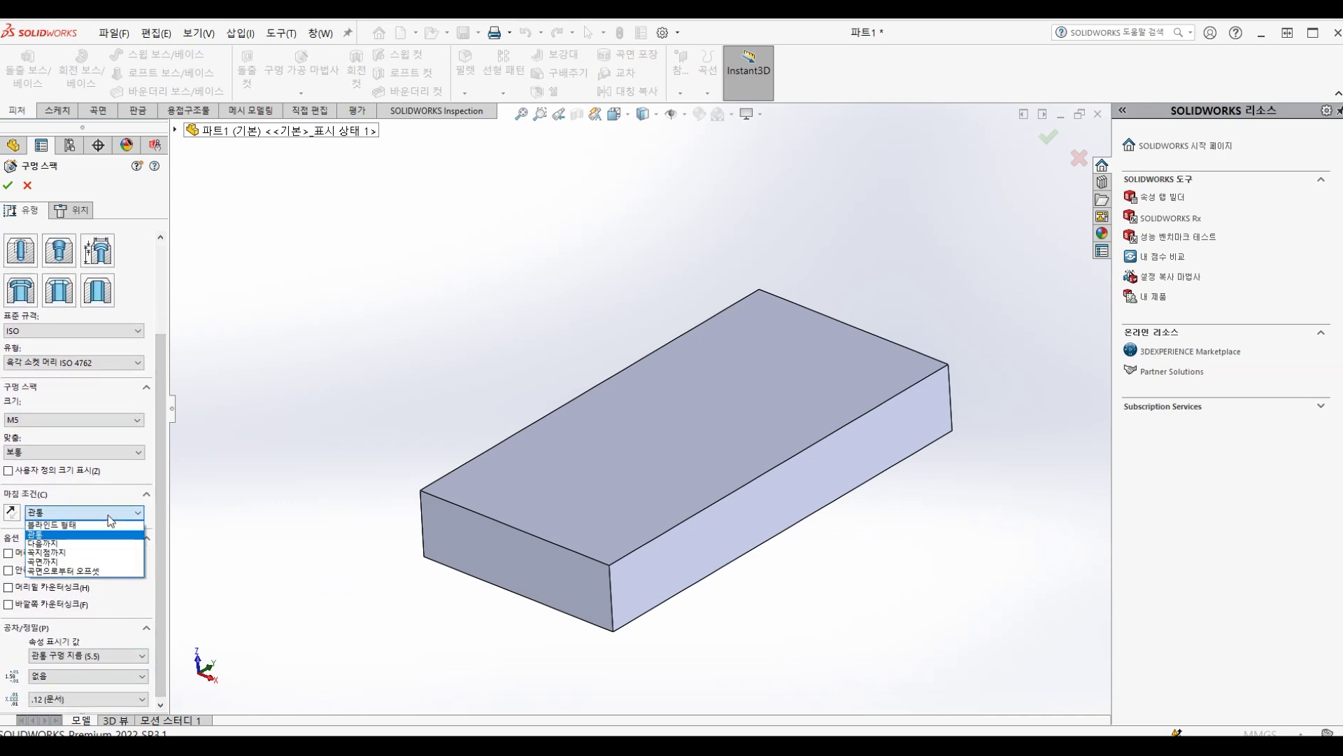
{"action": "left_click", "coordinate": [68, 534]}
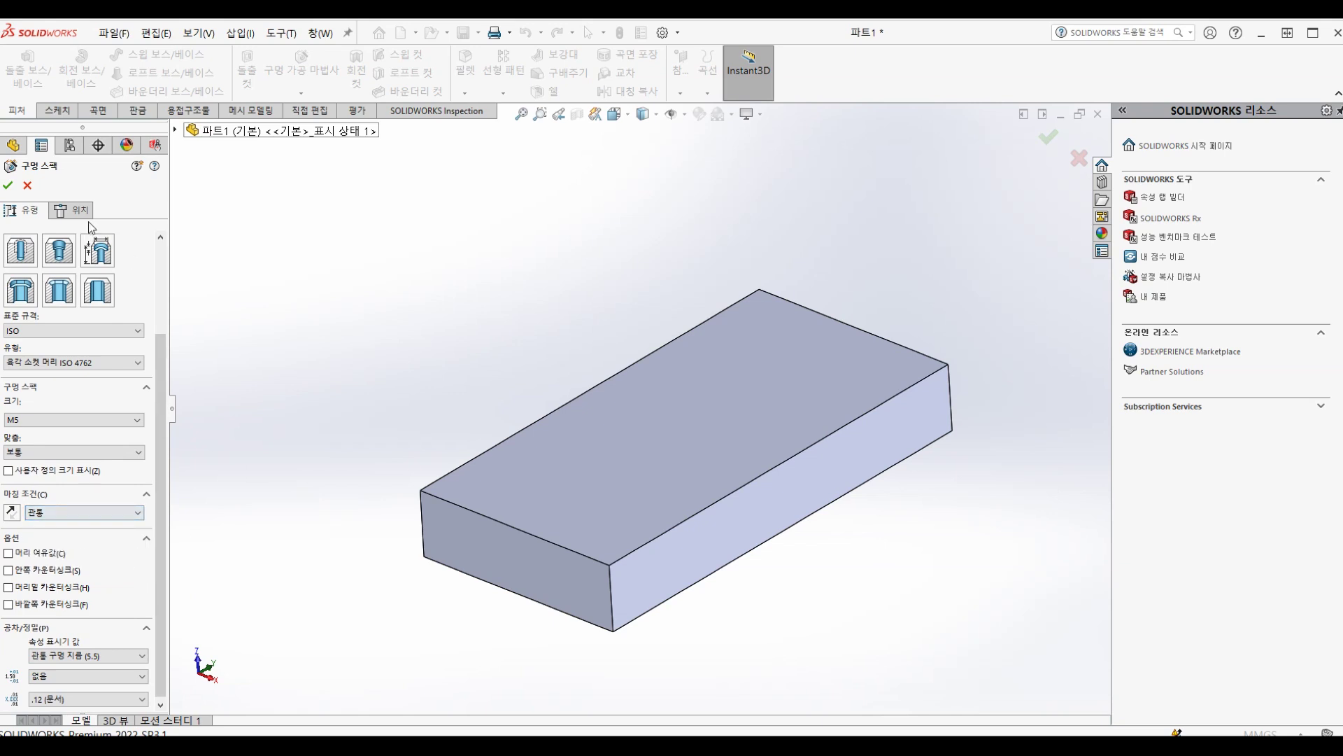
Place three counterbore hole points in a diagonal row on the block's top face.
{"action": "left_click", "coordinate": [77, 212]}
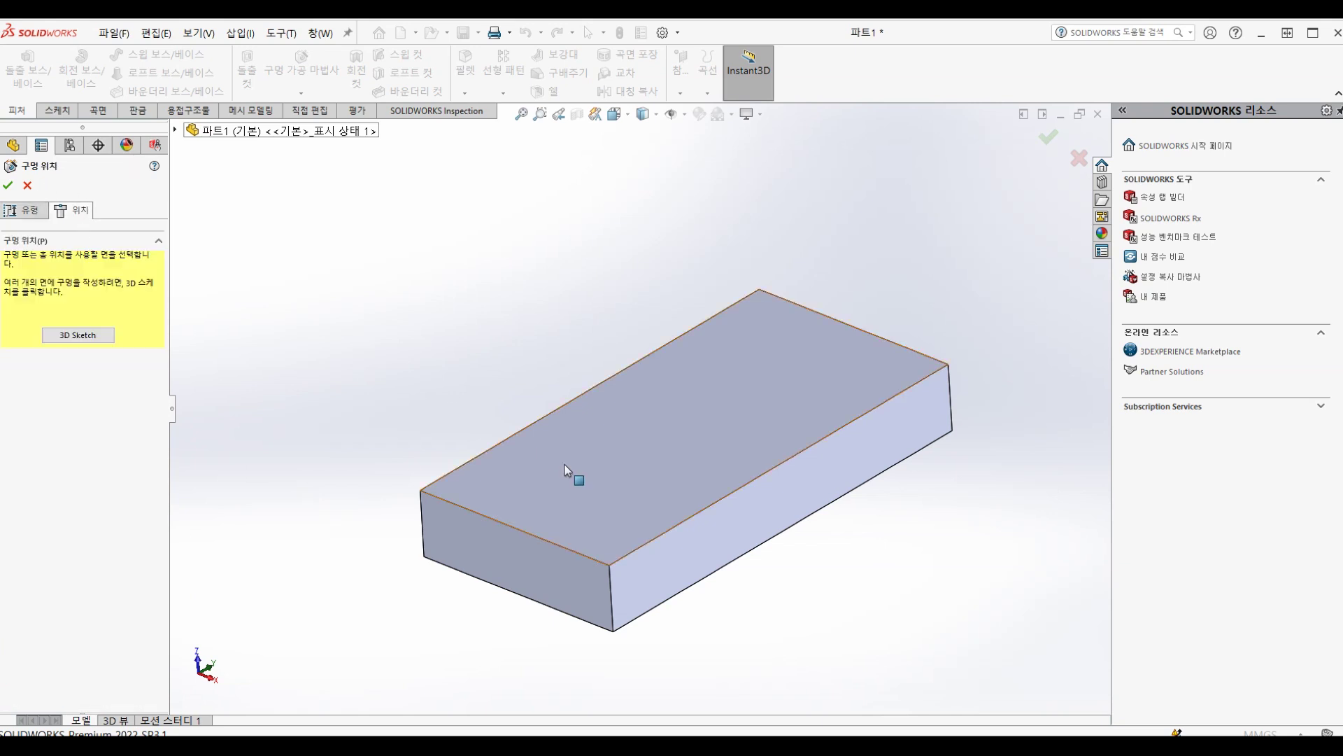
{"action": "left_click", "coordinate": [572, 489]}
{"action": "mouse_move", "coordinate": [626, 497]}
{"action": "middle_mouse_down"}
{"action": "mouse_move", "coordinate": [483, 616]}
{"action": "mouse_move", "coordinate": [465, 504]}
{"action": "mouse_move", "coordinate": [642, 527]}
{"action": "middle_mouse_up"}
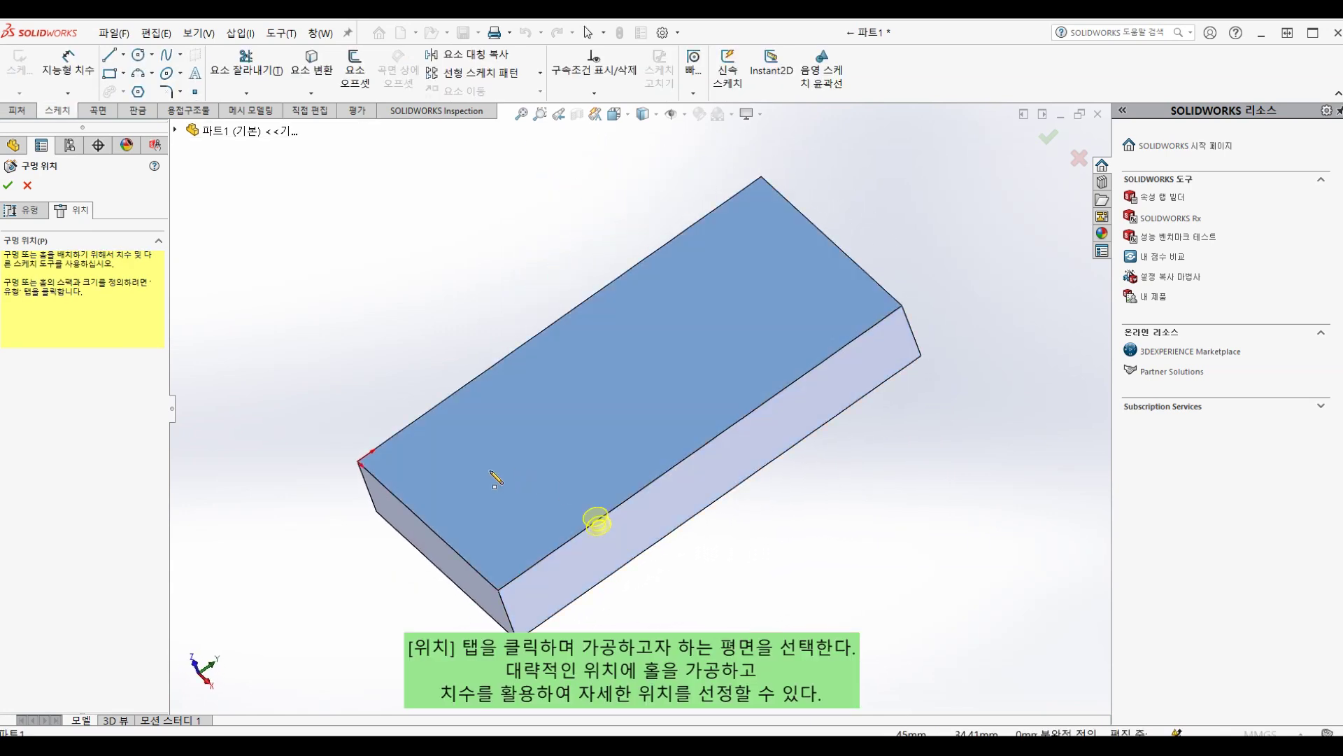
{"action": "left_click", "coordinate": [491, 478]}
{"action": "left_click", "coordinate": [595, 403]}
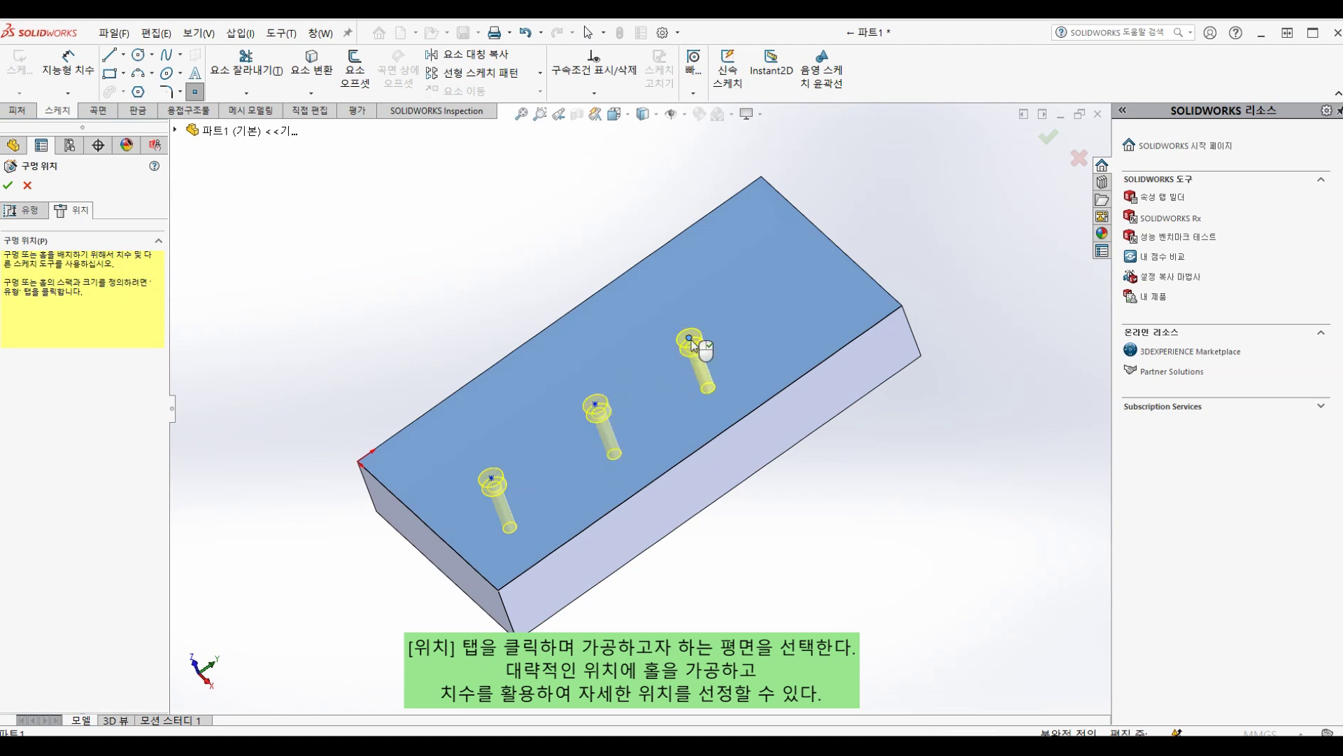
{"action": "left_click", "coordinate": [689, 337]}
{"action": "mouse_move", "coordinate": [711, 464]}
{"action": "middle_mouse_down"}
{"action": "mouse_move", "coordinate": [685, 504]}
{"action": "mouse_move", "coordinate": [702, 471]}
{"action": "middle_mouse_up"}
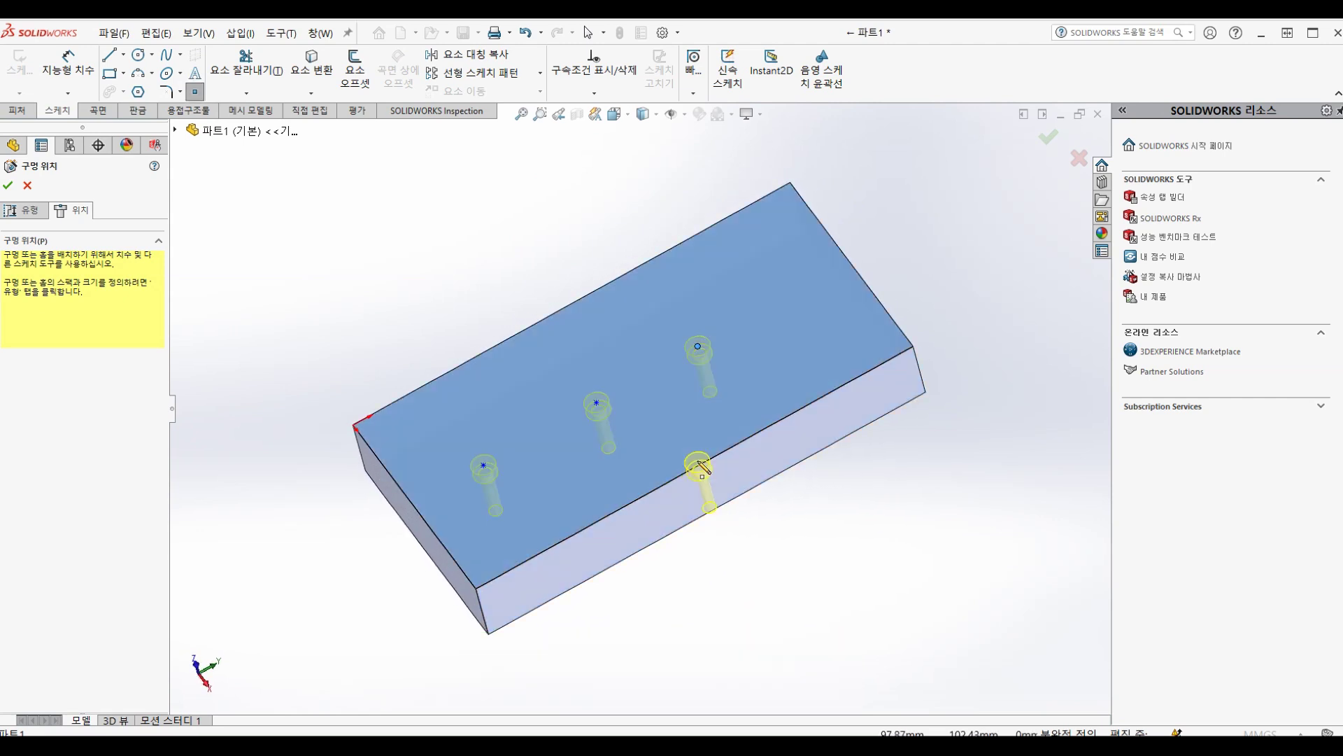
{"action": "key", "text": "Escape"}
{"action": "right_click_drag", "start_coordinate": [720, 577], "coordinate": [720, 532]}
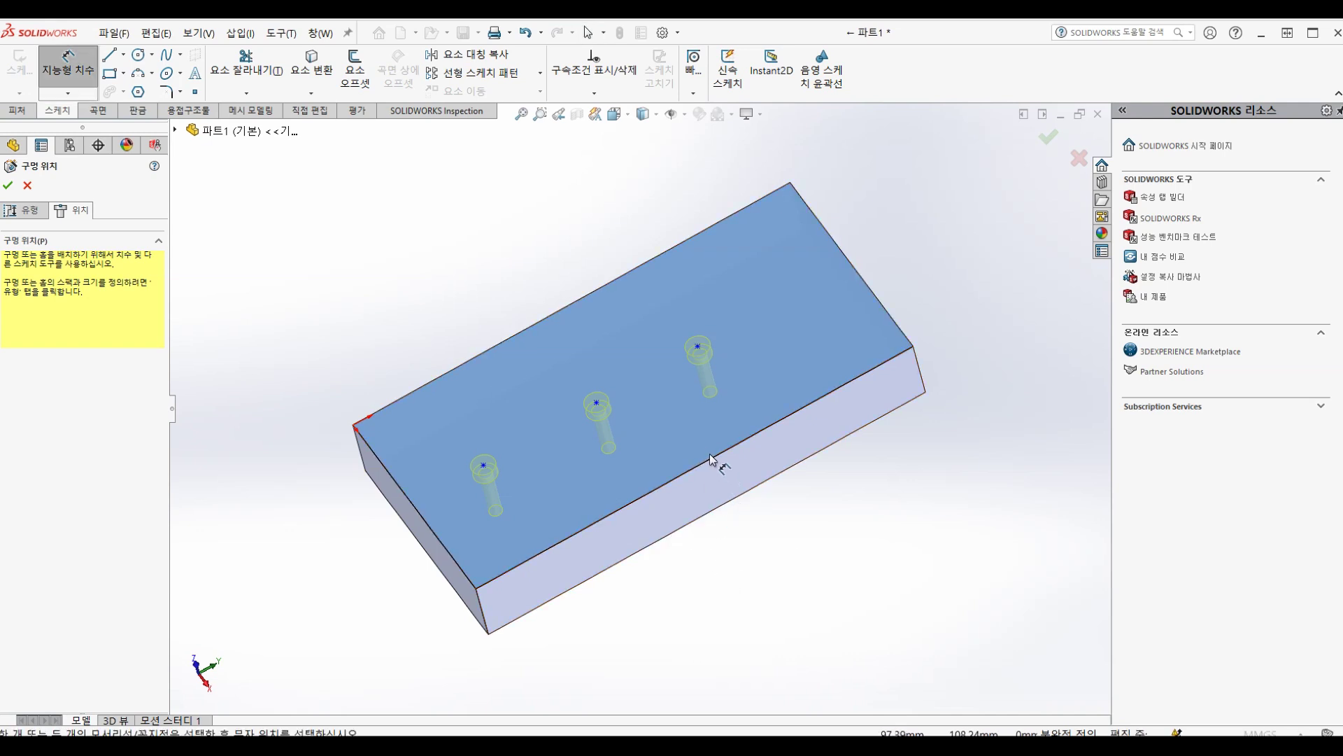
Dimension the first hole 30 mm from the left edge and the second 50 mm from it.
{"action": "left_click", "coordinate": [420, 516]}
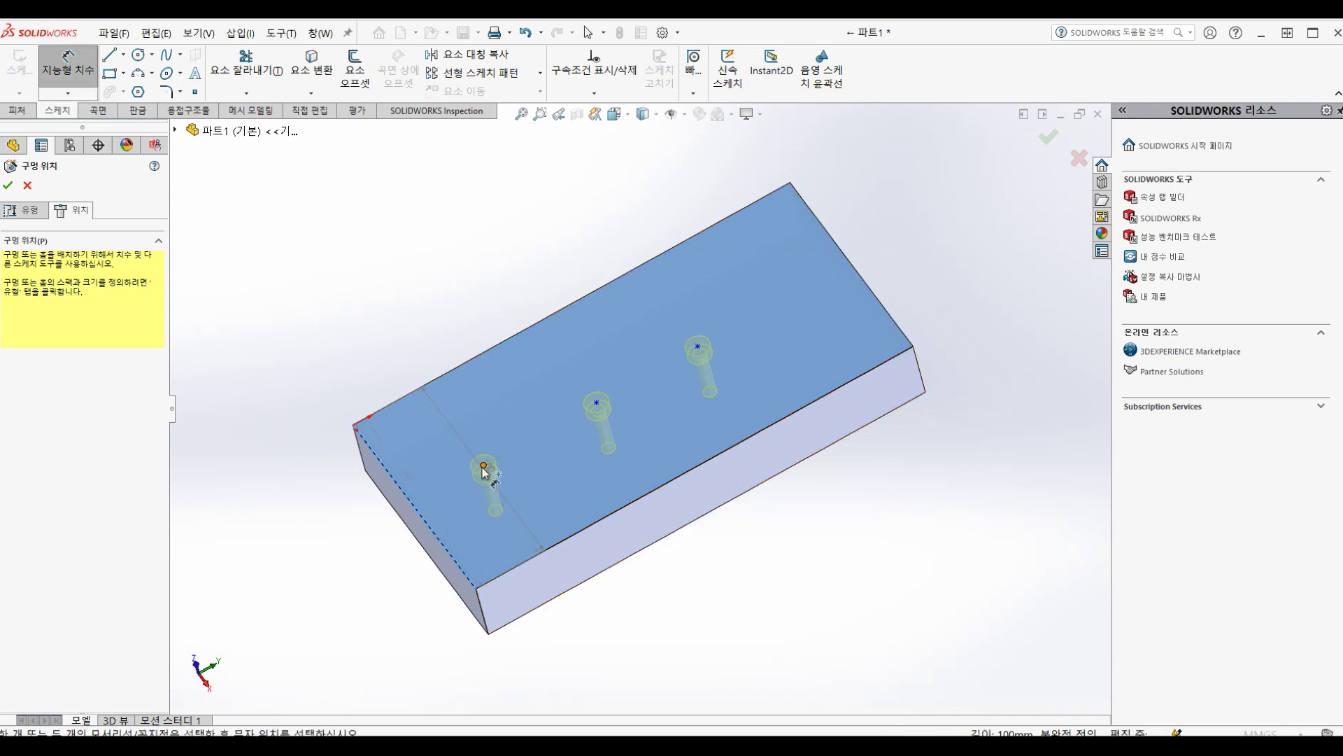
{"action": "left_click", "coordinate": [483, 466]}
{"action": "left_click", "coordinate": [371, 370]}
{"action": "type", "text": "30"}
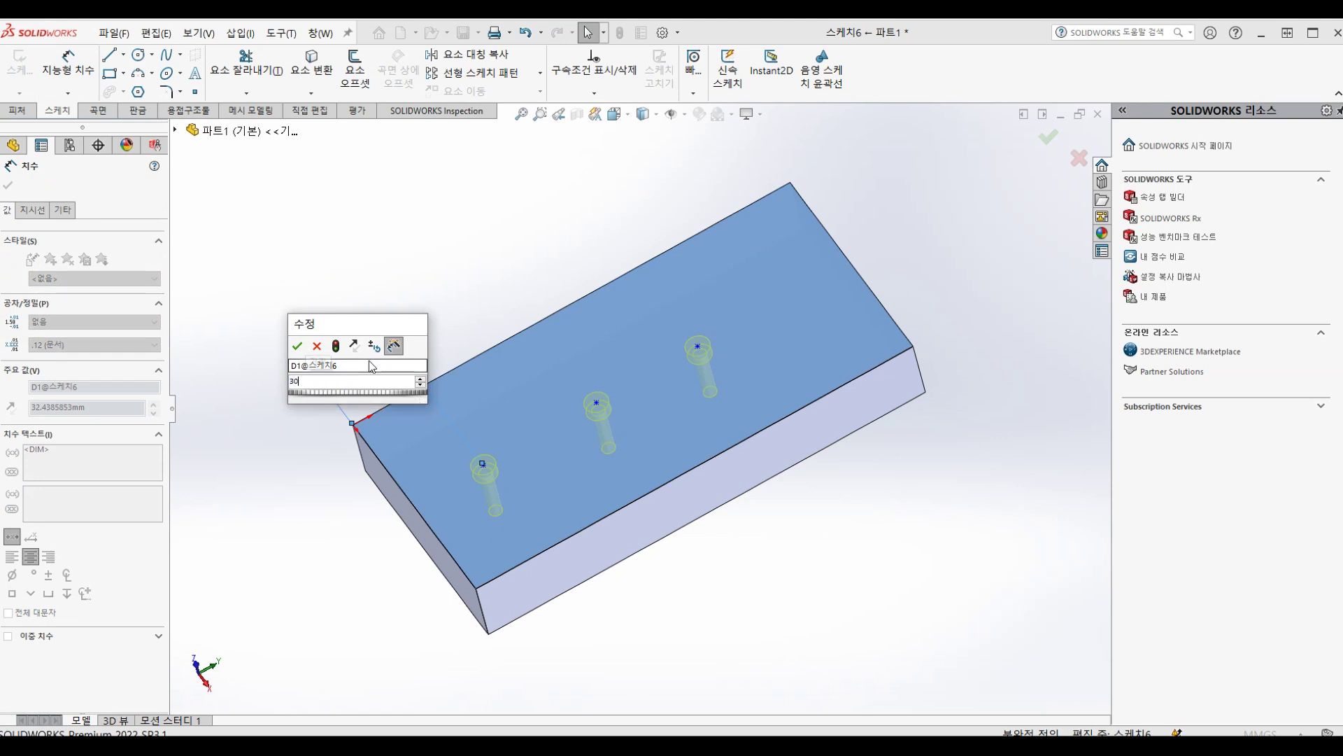
{"action": "key", "text": "Return"}
{"action": "left_click", "coordinate": [478, 468]}
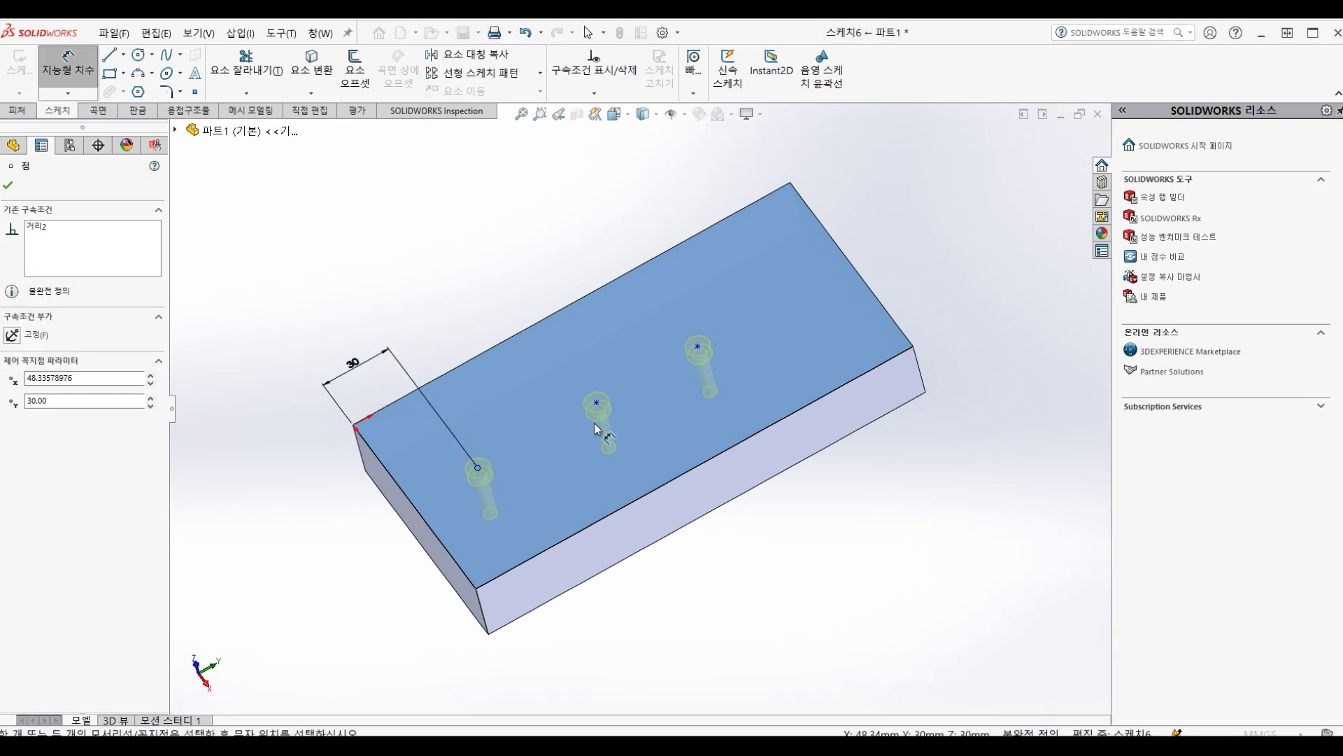
{"action": "left_click", "coordinate": [597, 404]}
{"action": "left_click", "coordinate": [455, 319]}
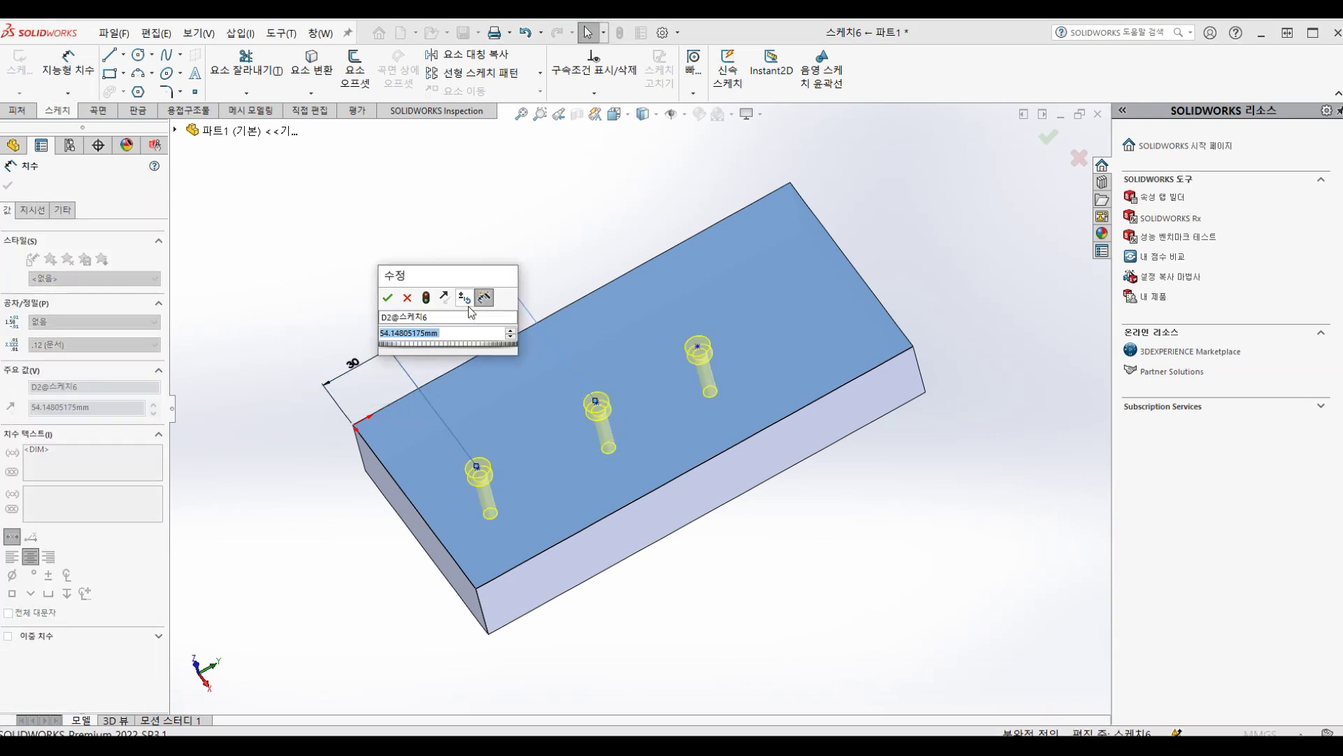
{"action": "type", "text": "50"}
{"action": "key", "text": "Return"}
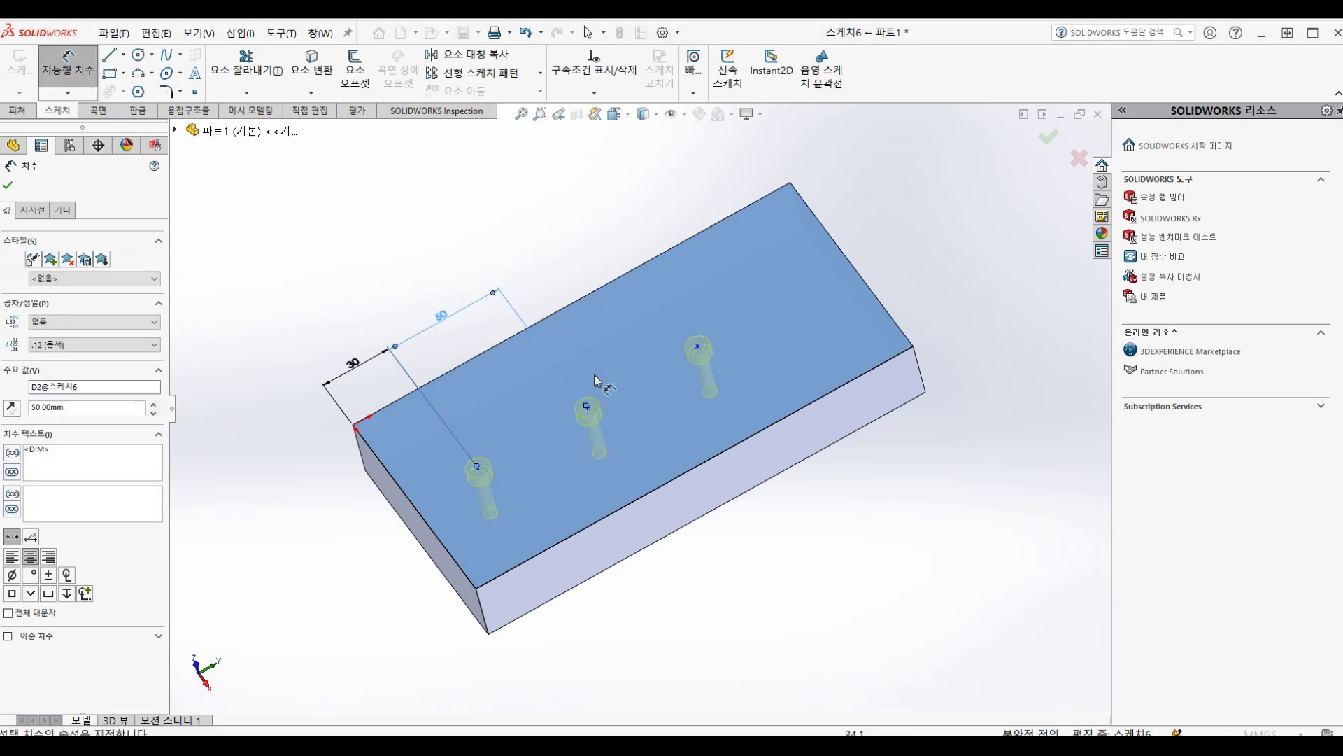
Dimension the third hole 50 mm from the middle one and the row 50 mm from the top edge.
{"action": "left_click", "coordinate": [587, 406]}
{"action": "left_click", "coordinate": [698, 346]}
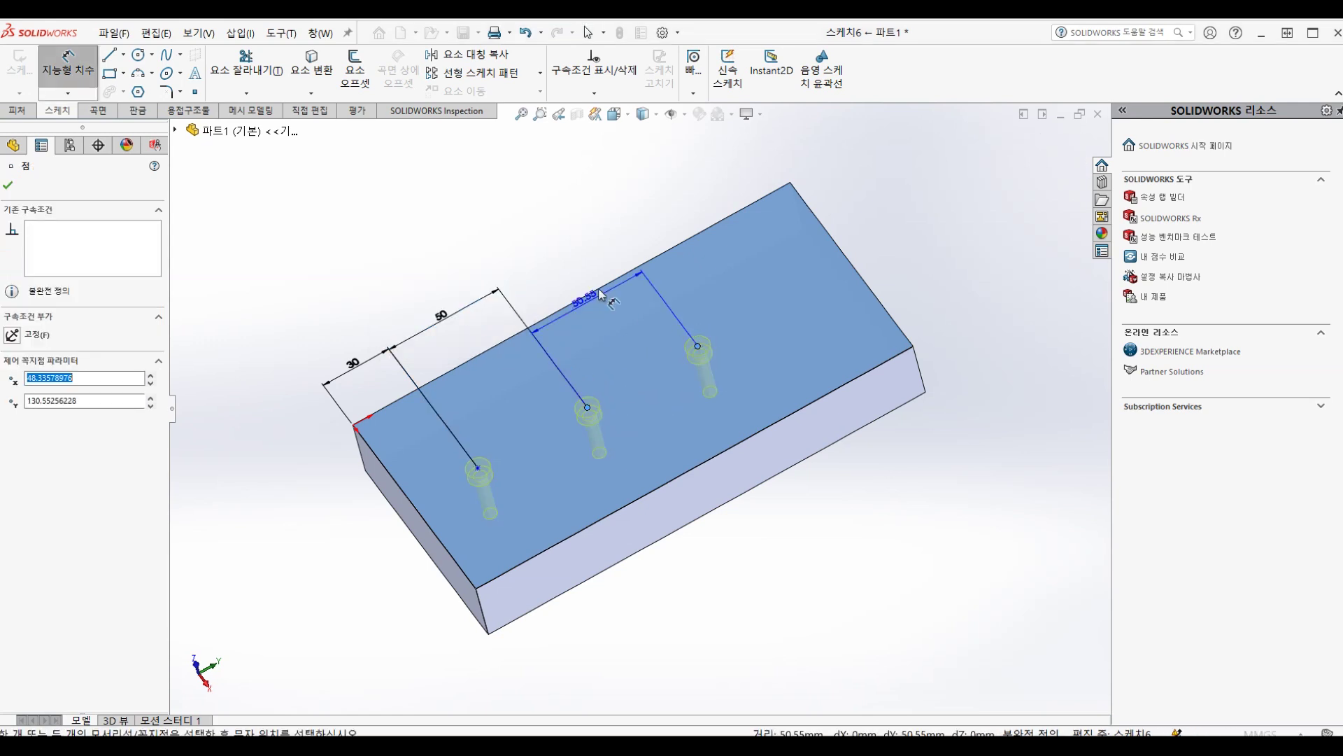
{"action": "left_click", "coordinate": [573, 262]}
{"action": "type", "text": "50"}
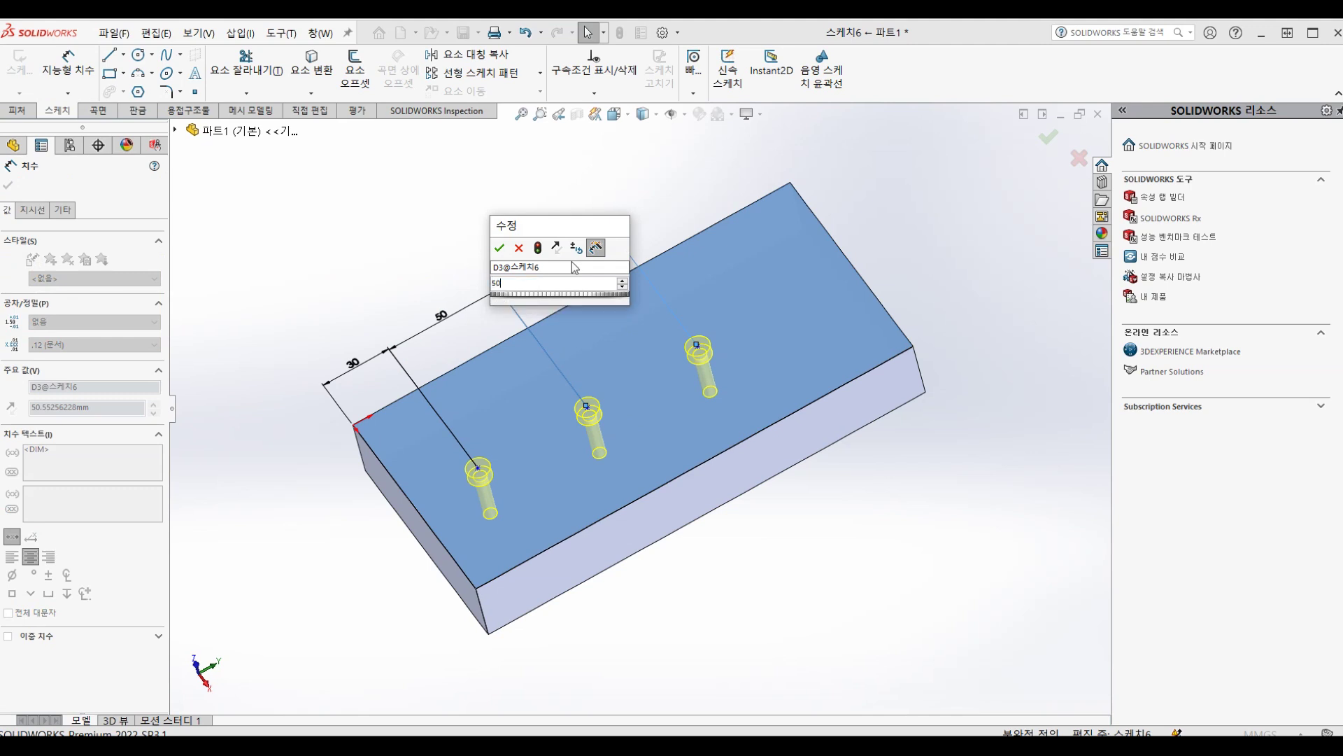
{"action": "key", "text": "Return"}
{"action": "left_click", "coordinate": [413, 391]}
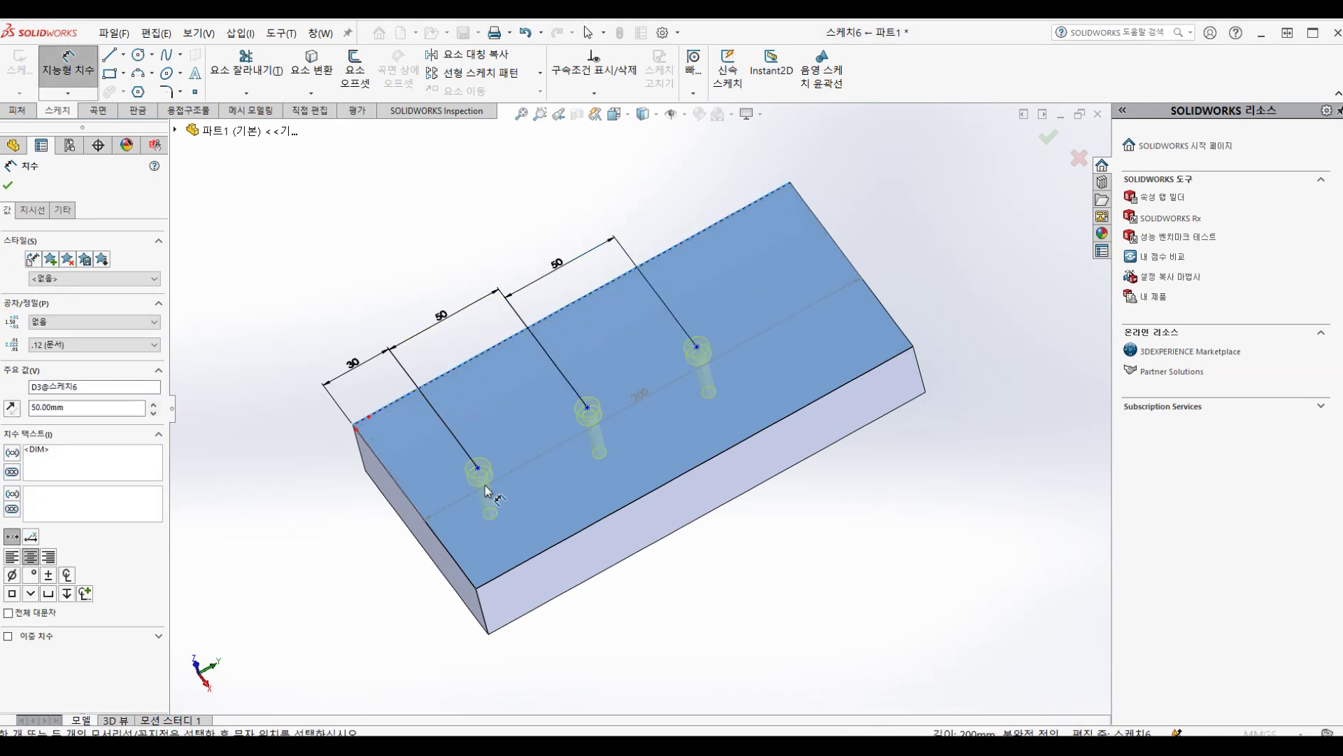
{"action": "left_click", "coordinate": [478, 470]}
{"action": "left_click", "coordinate": [329, 486]}
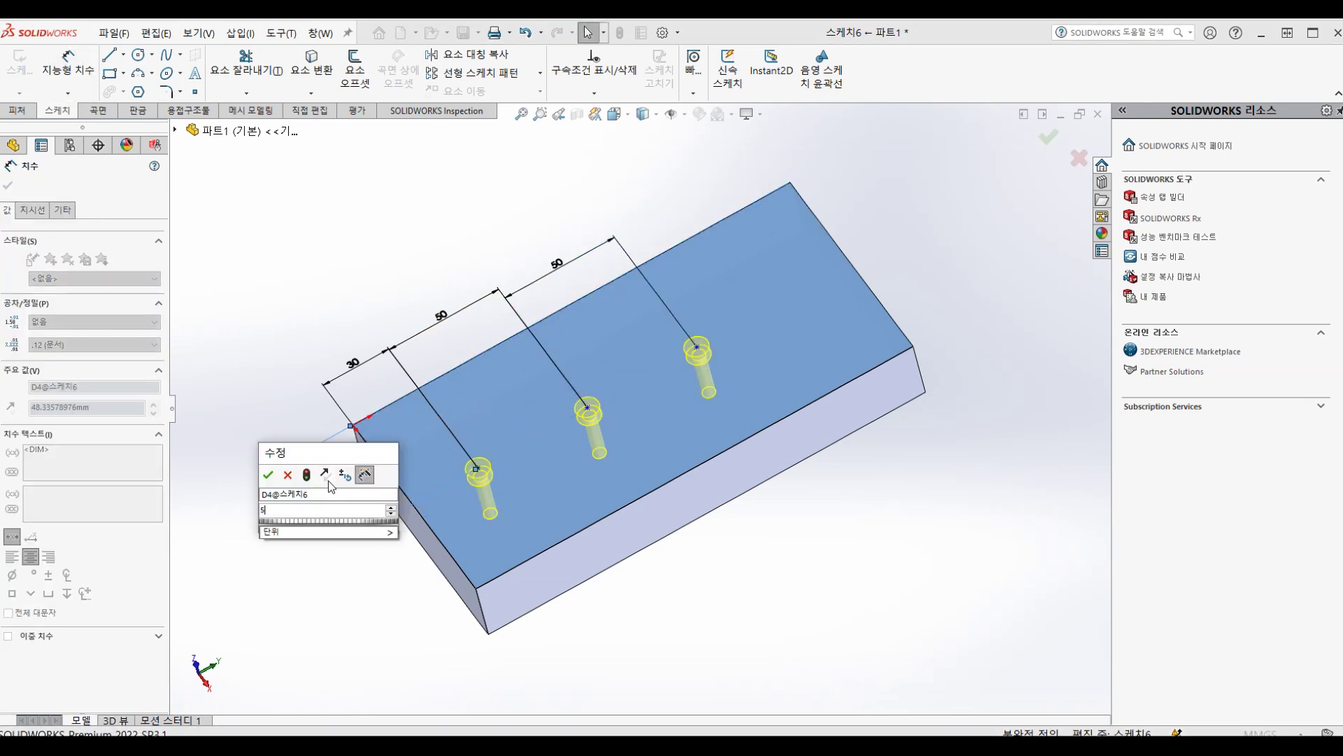
{"action": "type", "text": "50"}
{"action": "key", "text": "Return"}
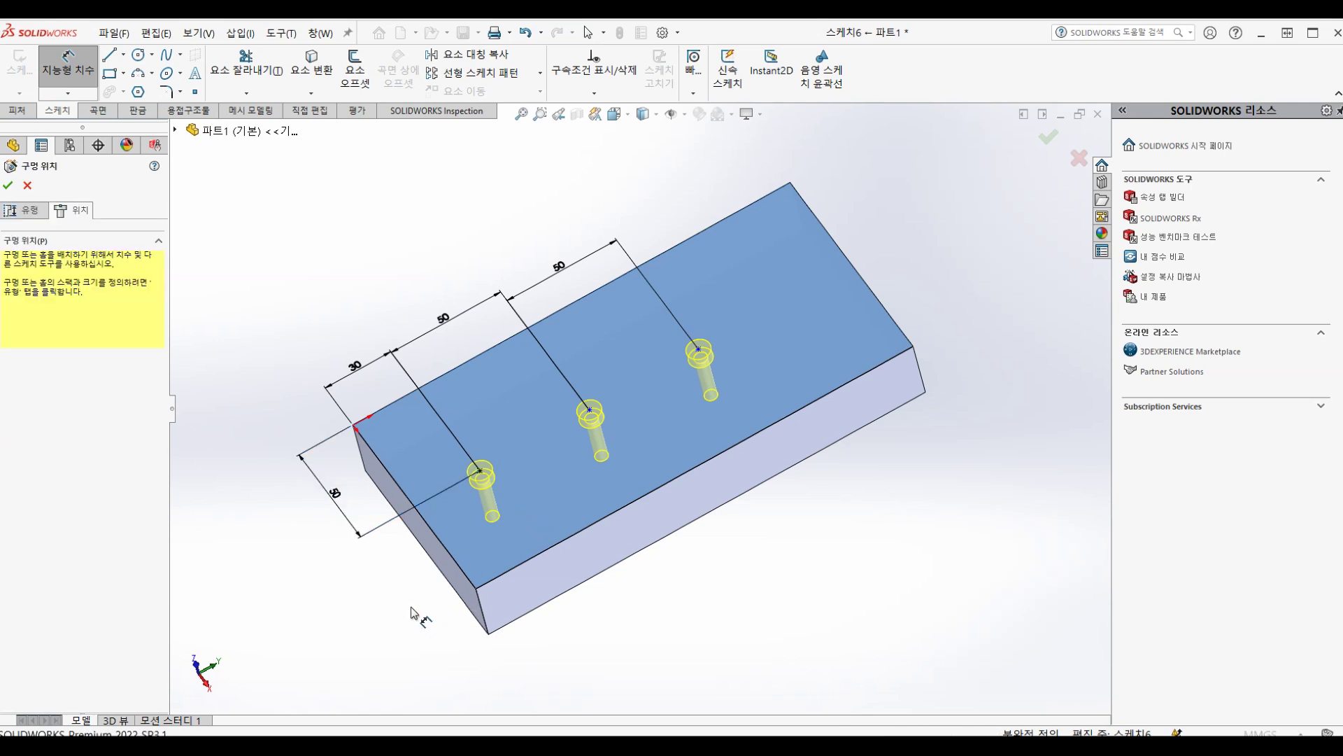
Confirm the Hole Wizard to cut the three M5 counterbored holes.
{"action": "middle_click_drag", "start_coordinate": [593, 492], "coordinate": [574, 446]}
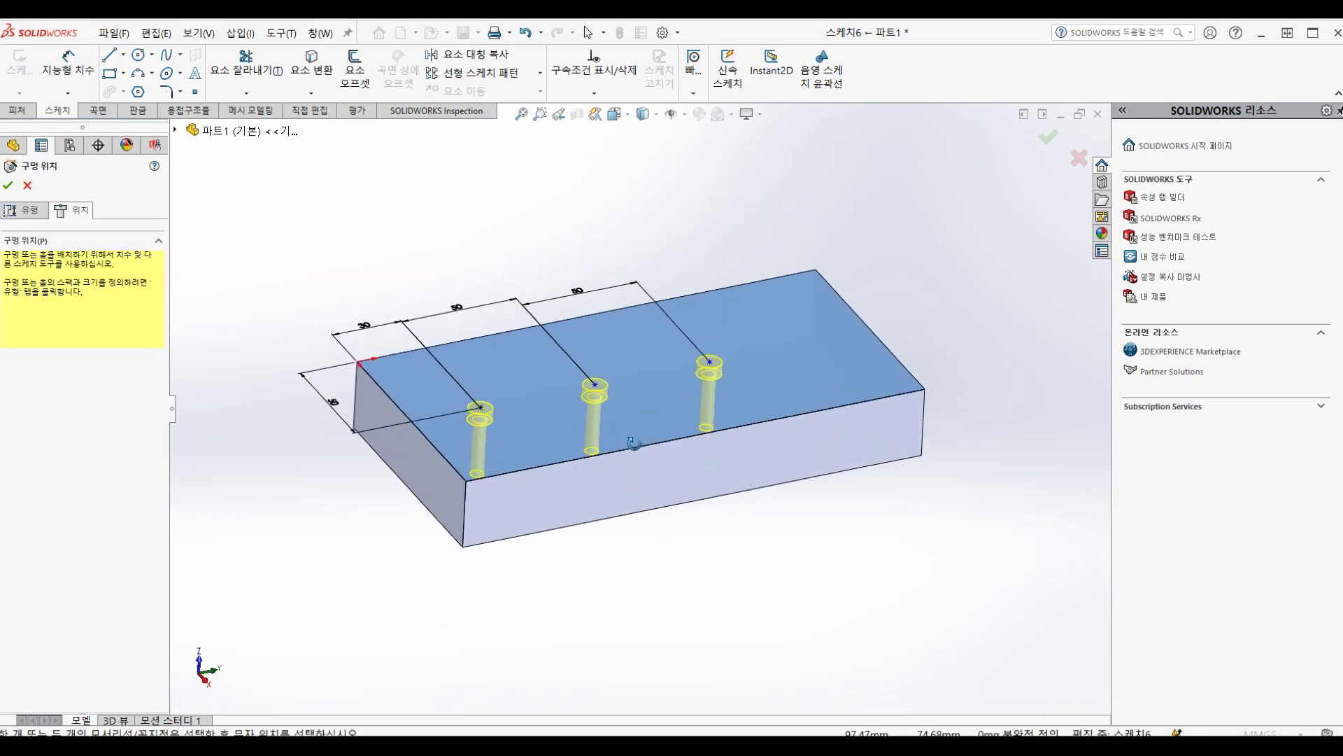
{"action": "left_click", "coordinate": [28, 188]}
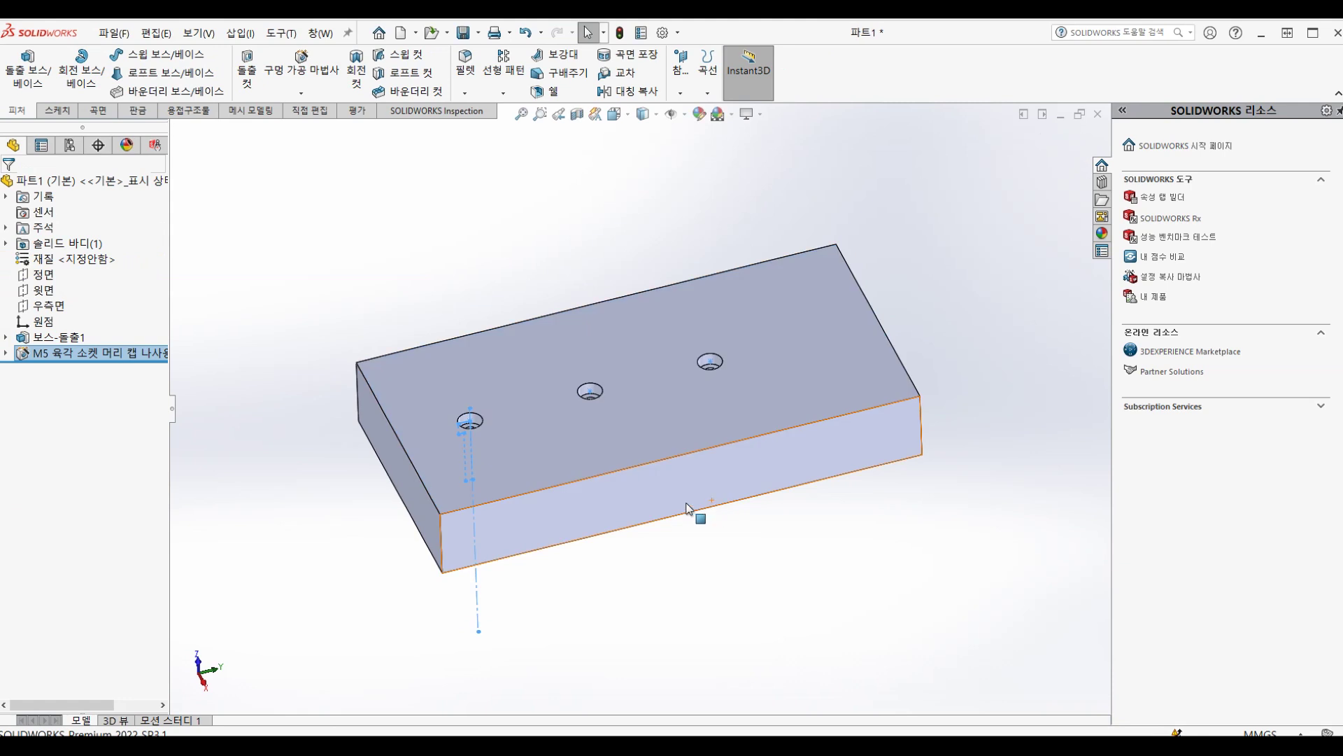
{"action": "middle_click_drag", "start_coordinate": [691, 516], "coordinate": [737, 587]}
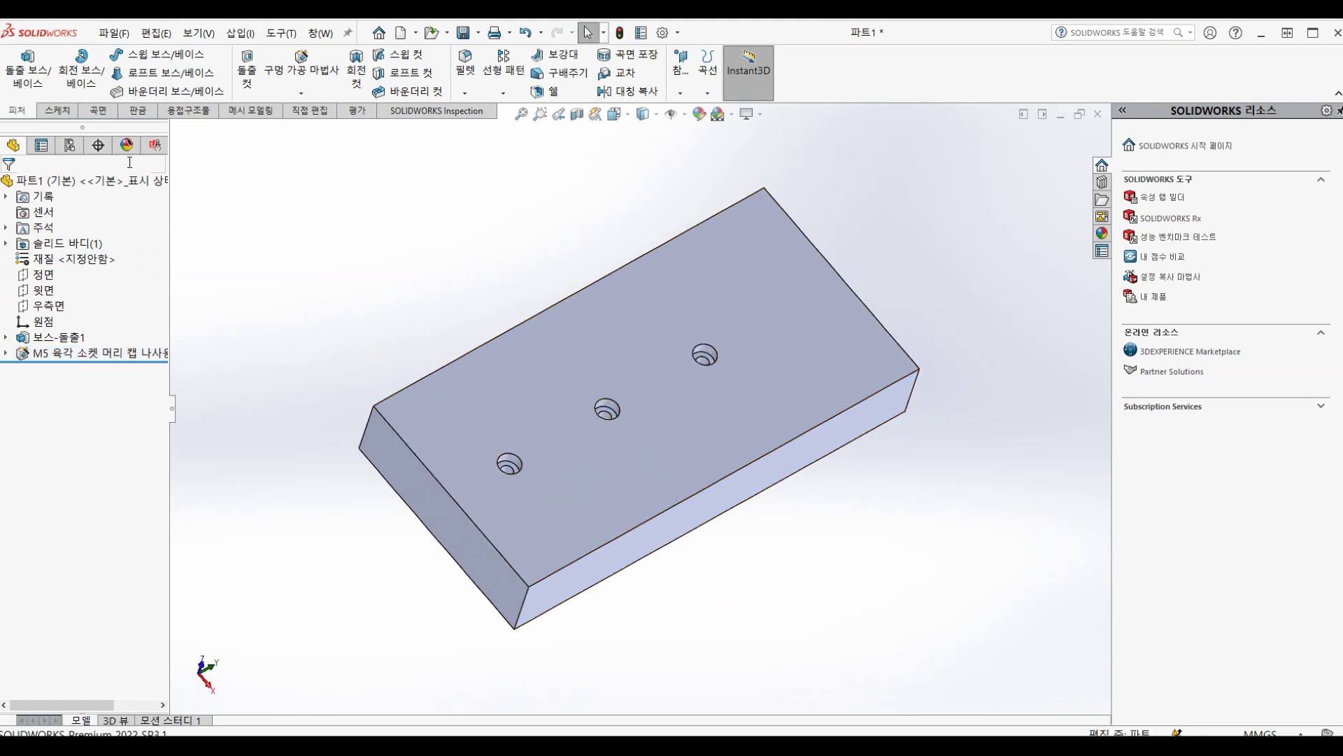
Start a new Hole Wizard feature as a plain Drill sizes hole.
{"action": "left_click", "coordinate": [302, 70]}
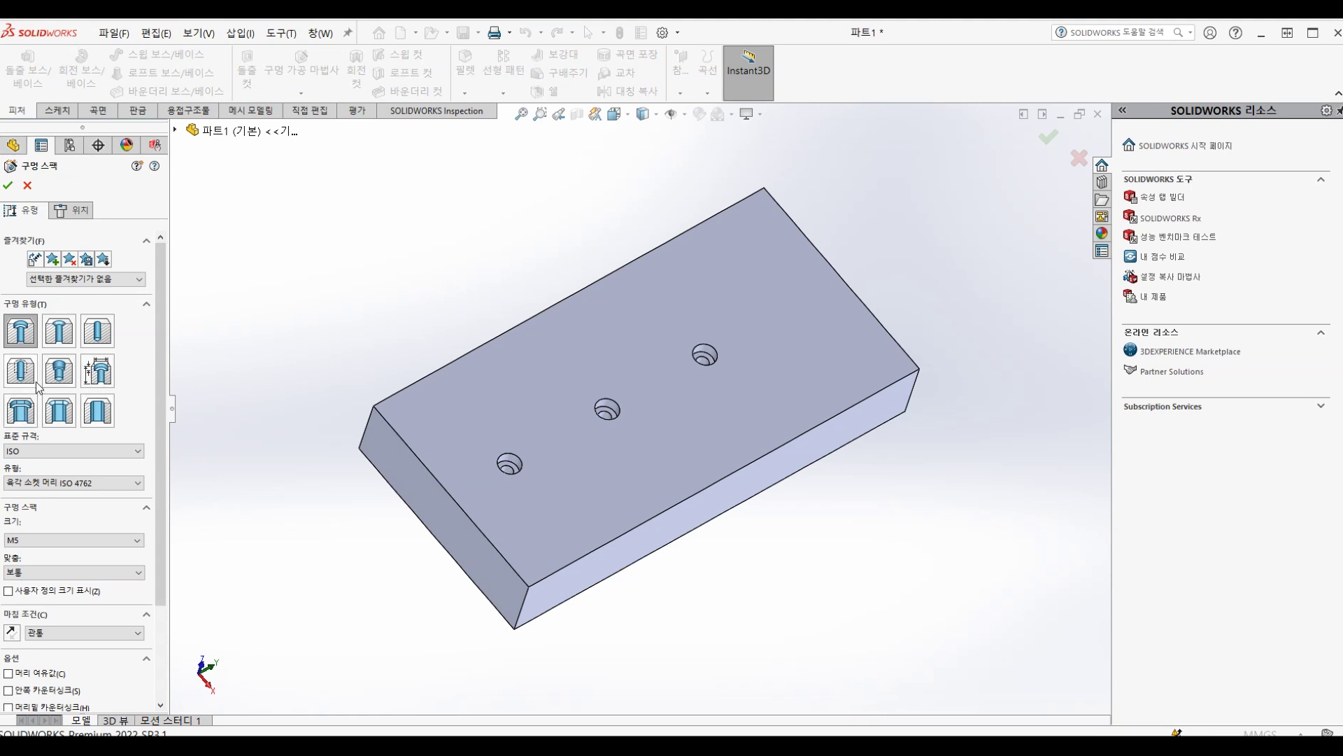
{"action": "left_click", "coordinate": [100, 338]}
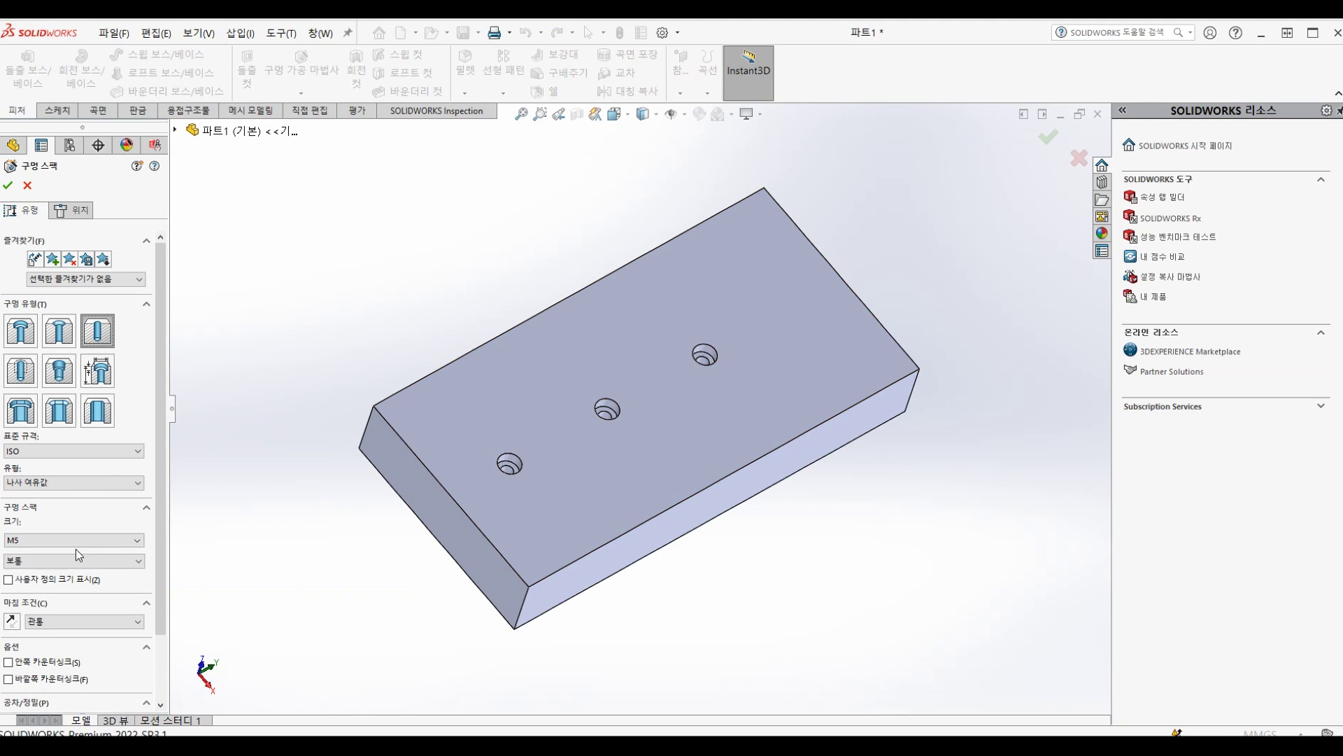
{"action": "left_click", "coordinate": [106, 486]}
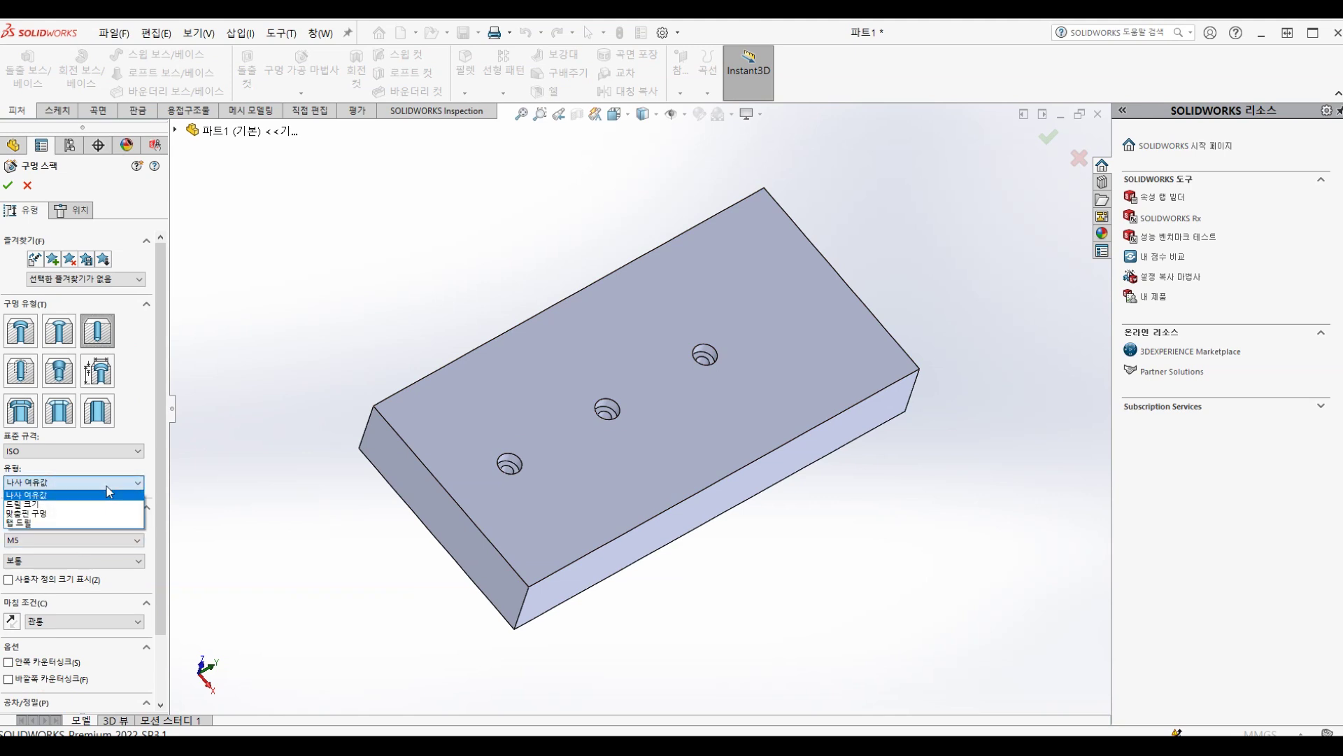
{"action": "left_click", "coordinate": [39, 505]}
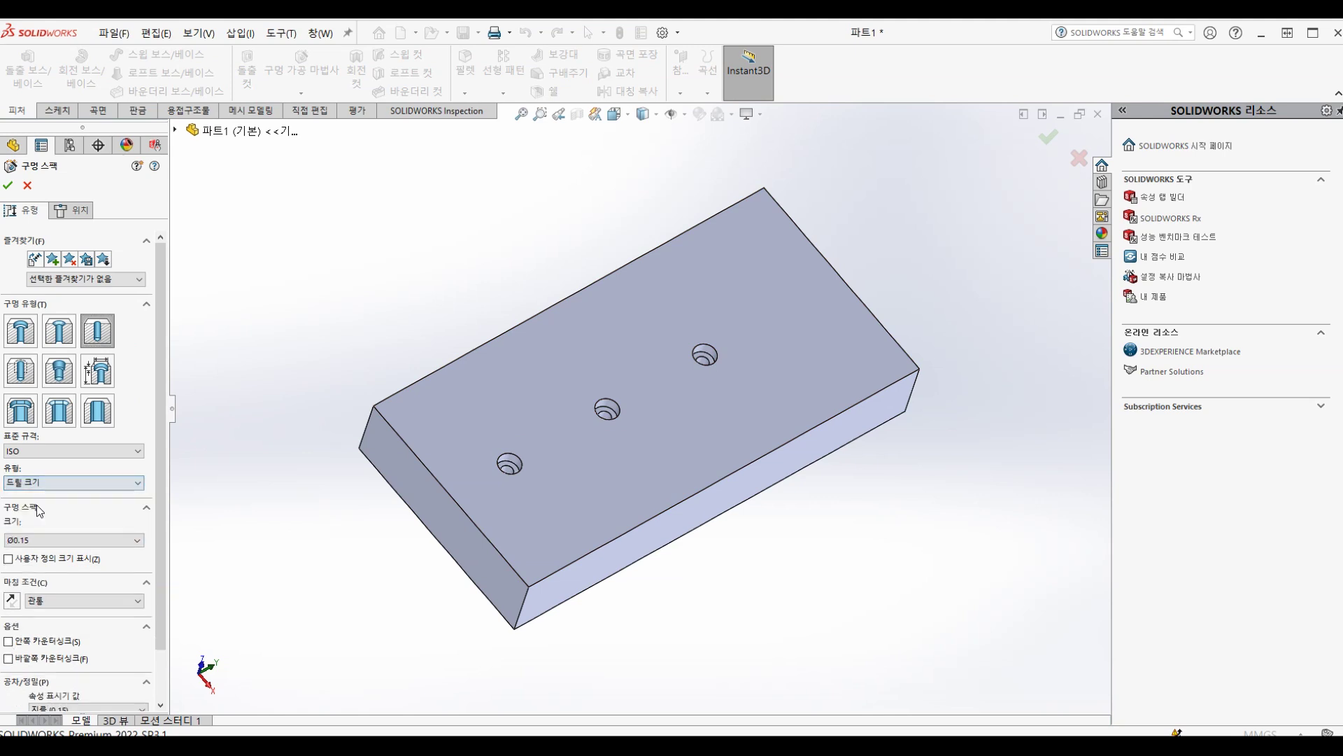
Set the drill diameter to Ø10.0 and the end condition to Blind, 15 mm deep.
{"action": "left_click", "coordinate": [70, 540]}
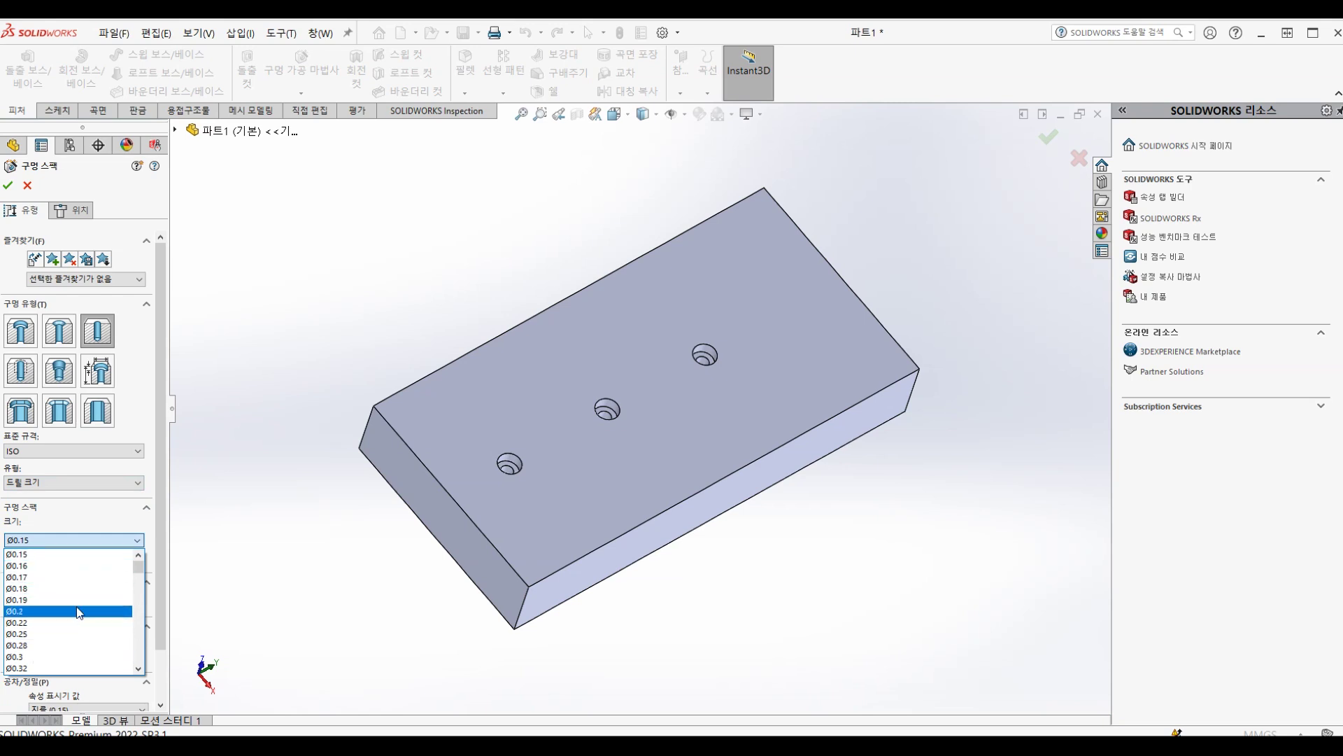
{"action": "scroll", "coordinate": [73, 627], "scroll_direction": "down", "scroll_amount": 3}
{"action": "scroll", "coordinate": [73, 627], "scroll_direction": "down", "scroll_amount": 3}
{"action": "scroll", "coordinate": [73, 627], "scroll_direction": "down", "scroll_amount": 2}
{"action": "scroll", "coordinate": [73, 627], "scroll_direction": "down", "scroll_amount": 3}
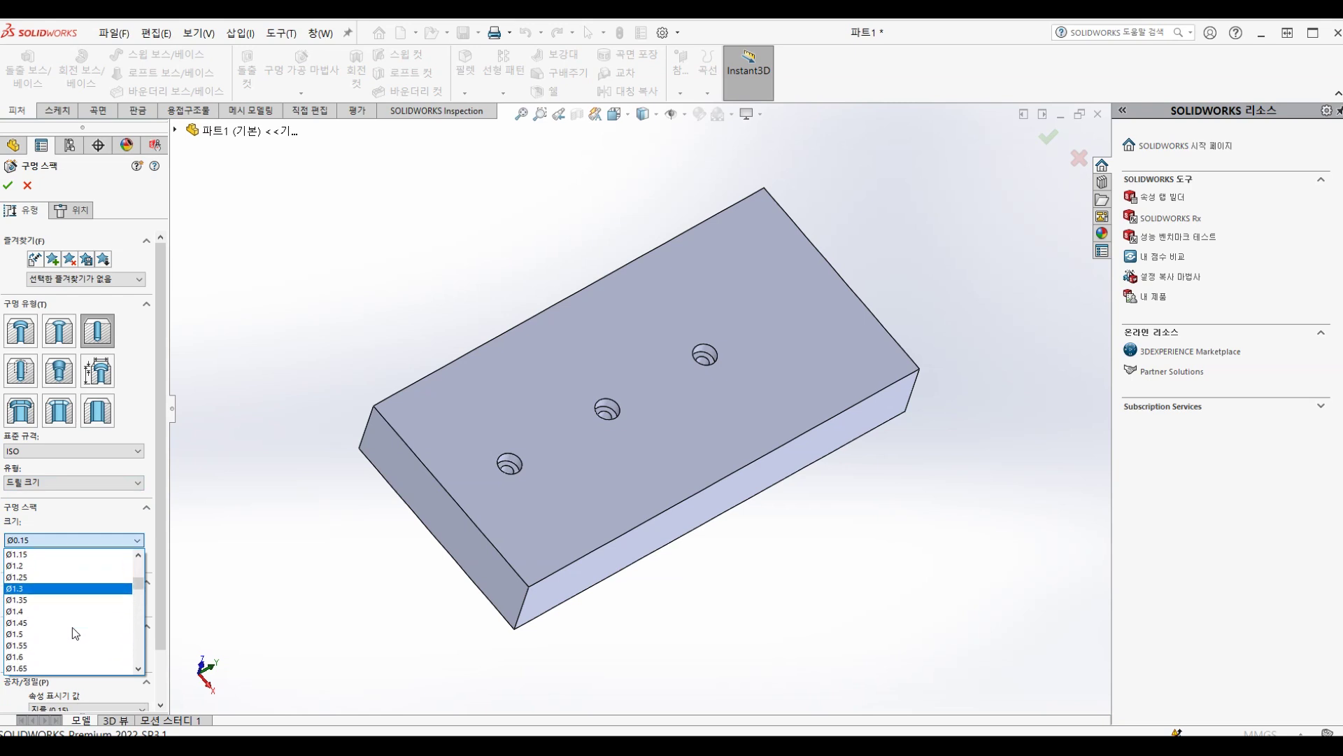
{"action": "scroll", "coordinate": [73, 627], "scroll_direction": "down", "scroll_amount": 3}
{"action": "scroll", "coordinate": [73, 627], "scroll_direction": "down", "scroll_amount": 2}
{"action": "left_click_drag", "start_coordinate": [140, 606], "coordinate": [140, 613]}
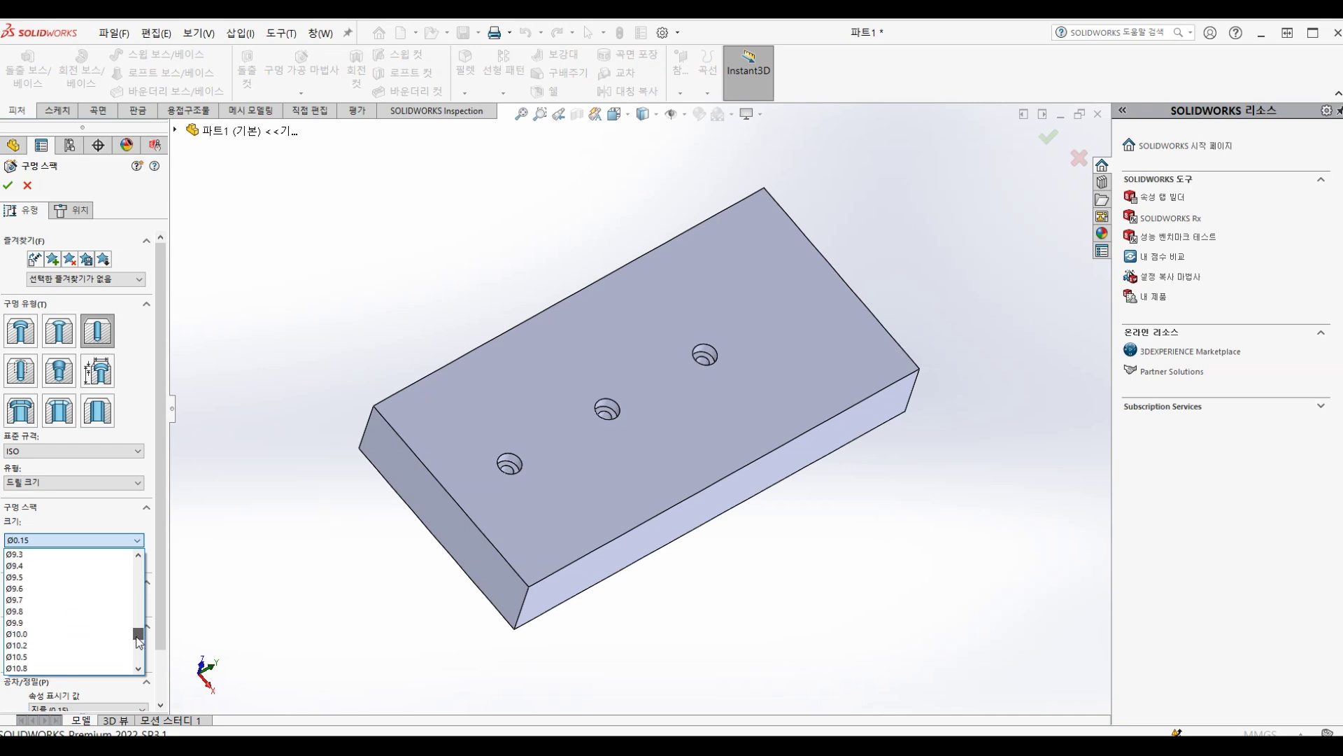
{"action": "left_click", "coordinate": [49, 634]}
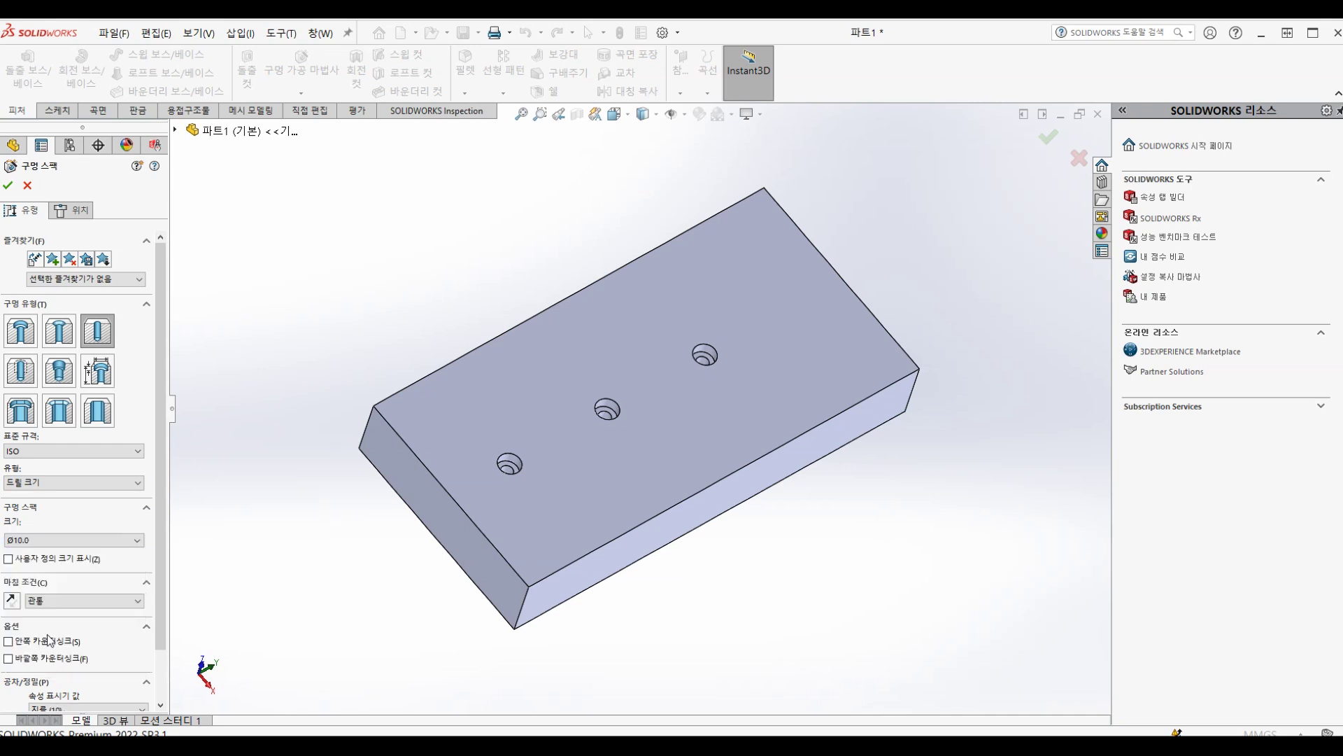
{"action": "left_click", "coordinate": [87, 600]}
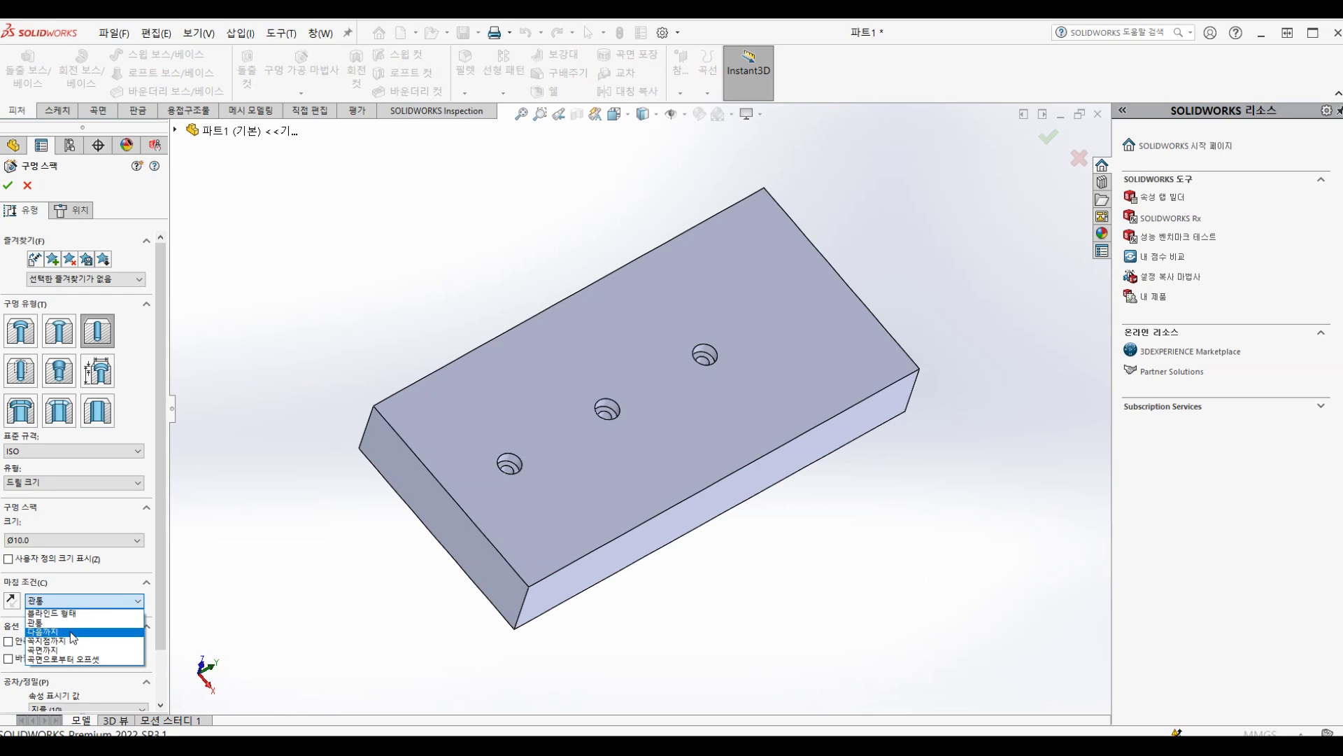
{"action": "left_click", "coordinate": [75, 613]}
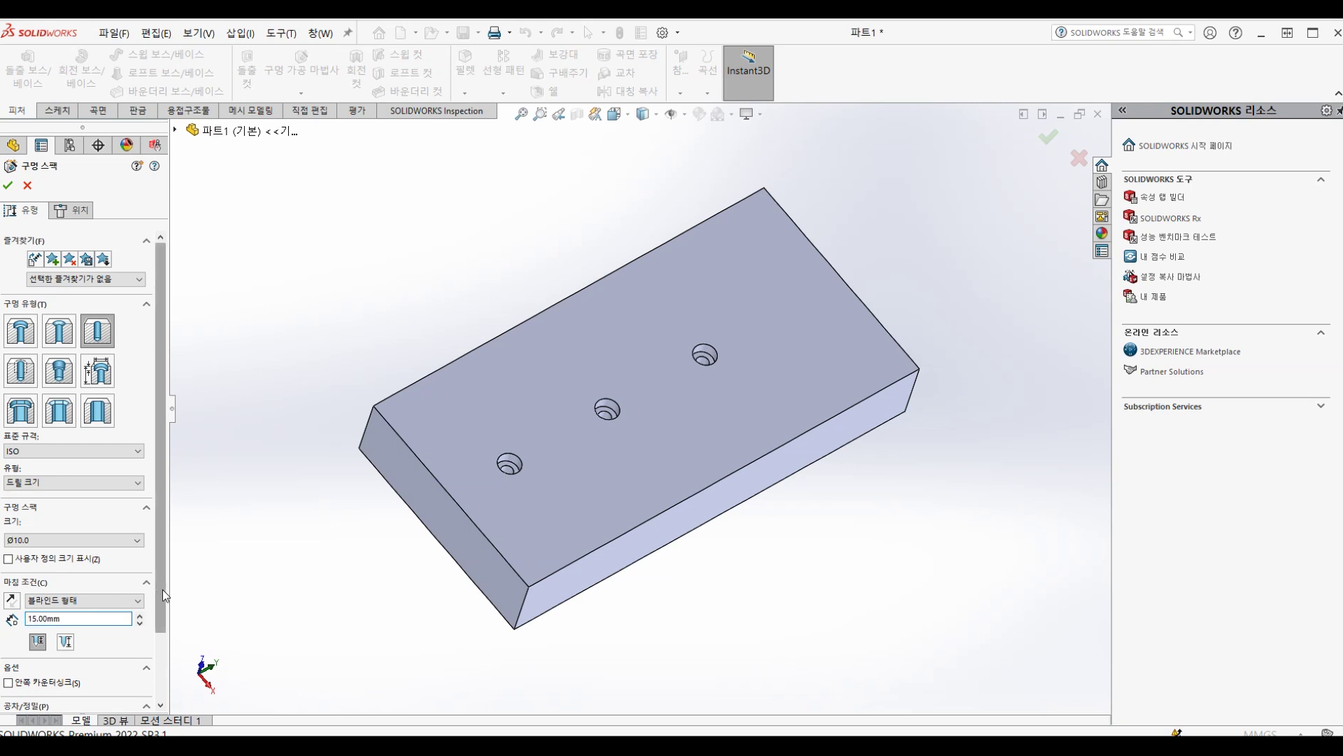
Place three Ø10.0 hole points in a line on the top face and create the holes.
{"action": "left_click", "coordinate": [72, 211]}
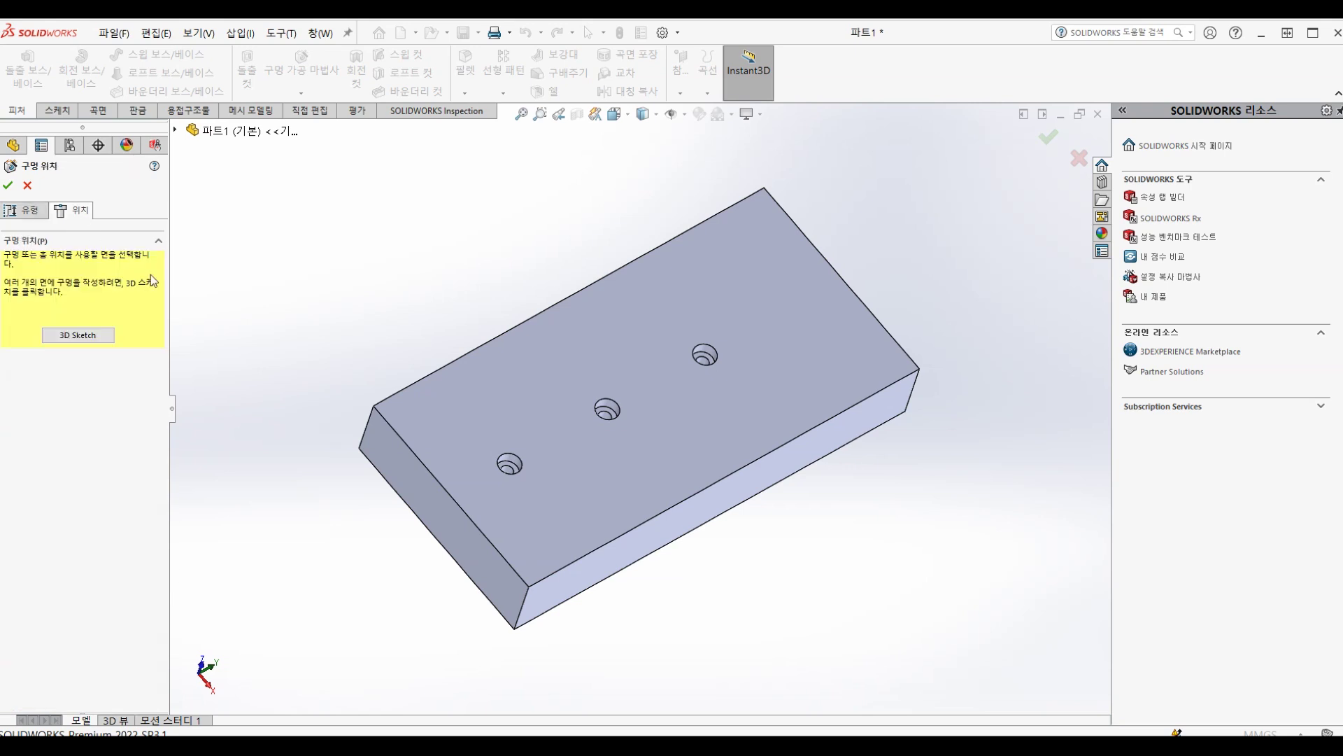
{"action": "left_click", "coordinate": [480, 399]}
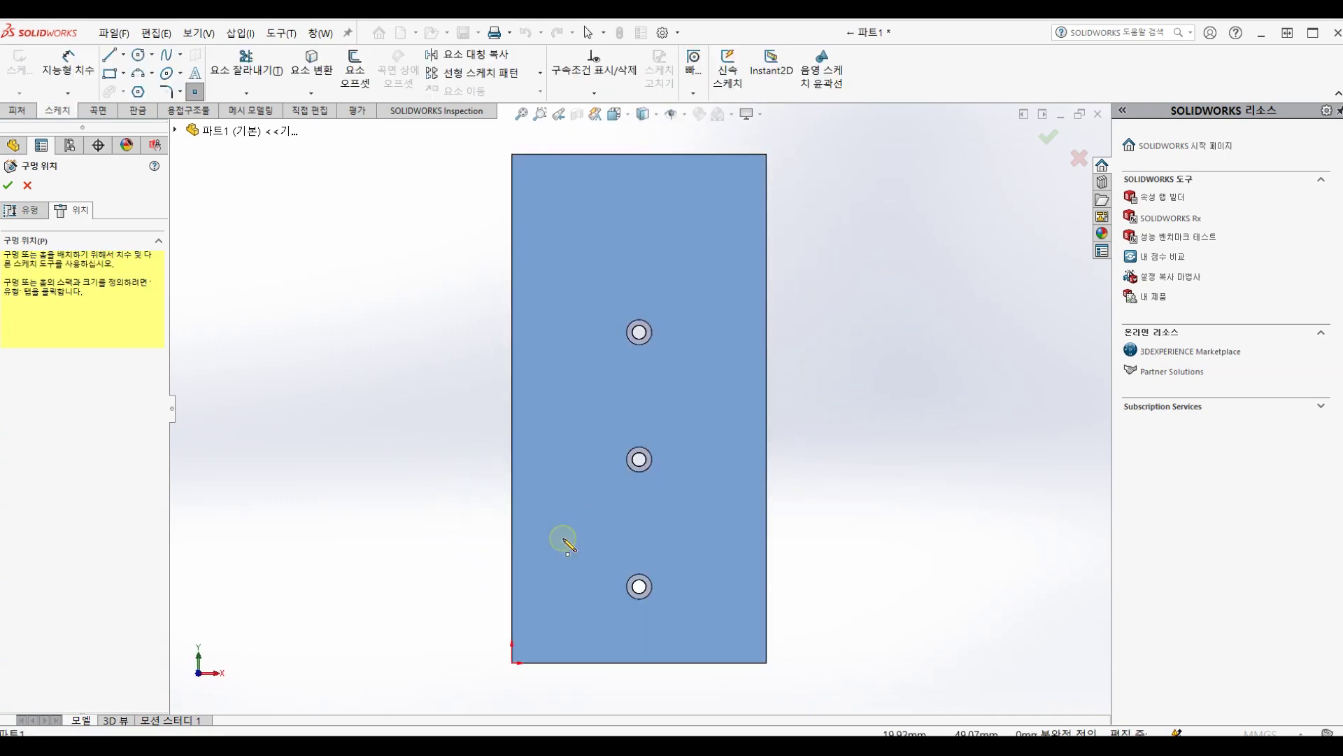
{"action": "left_click", "coordinate": [566, 403]}
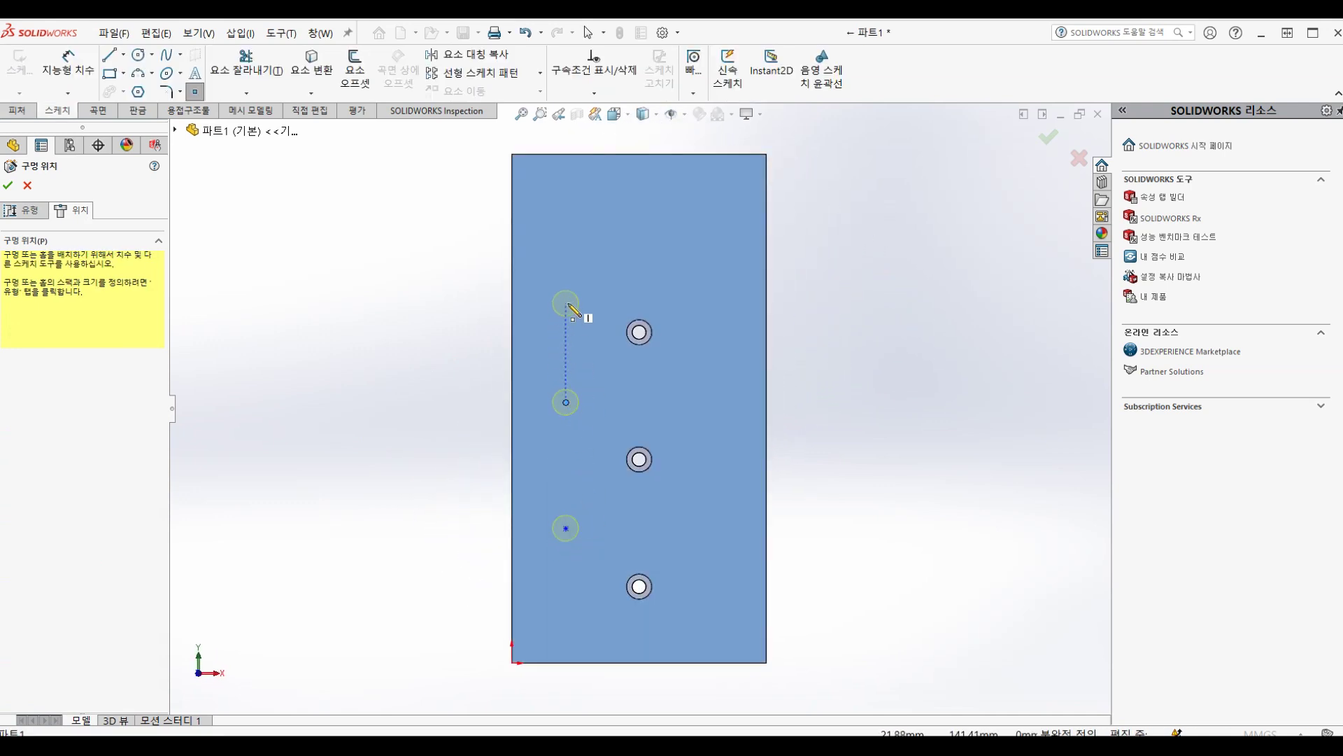
{"action": "left_click", "coordinate": [566, 301]}
{"action": "mouse_move", "coordinate": [732, 564]}
{"action": "middle_mouse_down"}
{"action": "mouse_move", "coordinate": [549, 578]}
{"action": "mouse_move", "coordinate": [674, 549]}
{"action": "mouse_move", "coordinate": [665, 579]}
{"action": "mouse_move", "coordinate": [653, 517]}
{"action": "middle_mouse_up"}
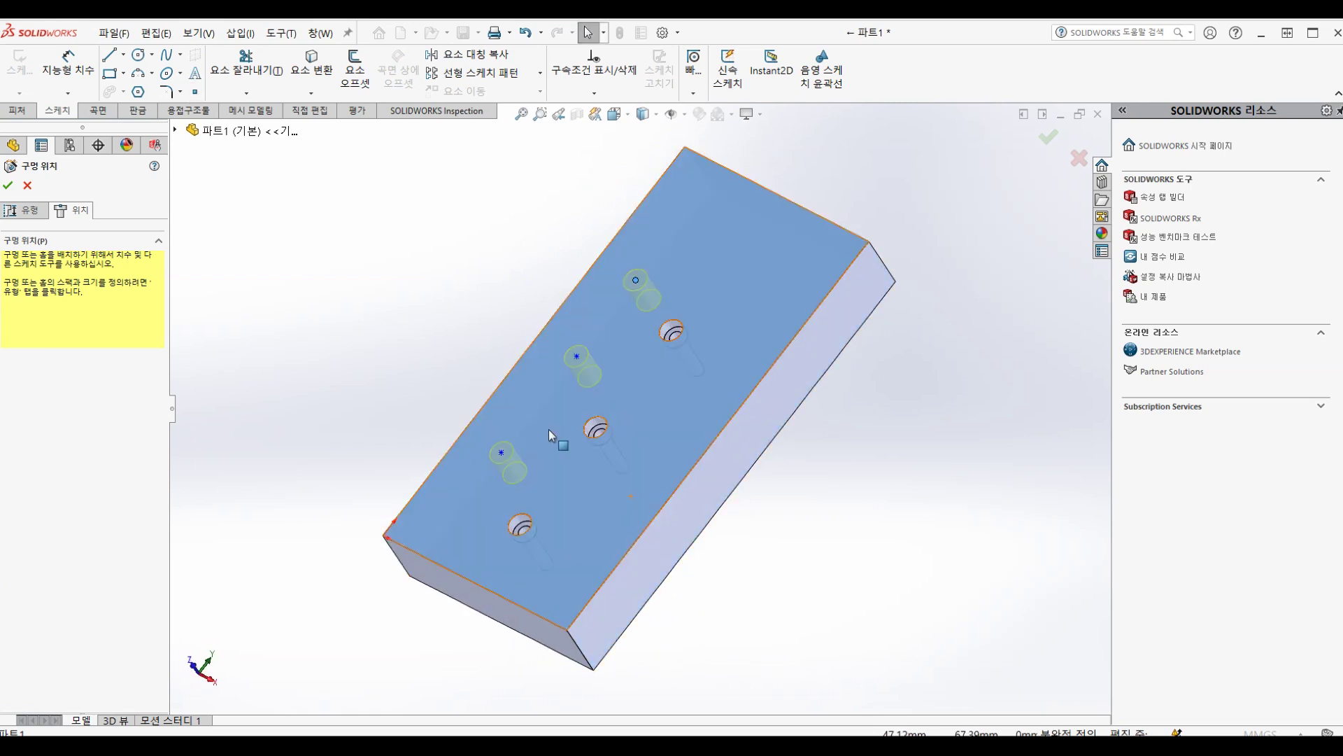
{"action": "left_click", "coordinate": [8, 185]}
{"action": "mouse_move", "coordinate": [603, 520]}
{"action": "middle_mouse_down"}
{"action": "mouse_move", "coordinate": [645, 590]}
{"action": "mouse_move", "coordinate": [609, 576]}
{"action": "mouse_move", "coordinate": [601, 396]}
{"action": "middle_mouse_up"}
{"action": "scroll", "coordinate": [607, 371], "scroll_direction": "down", "scroll_amount": 4}
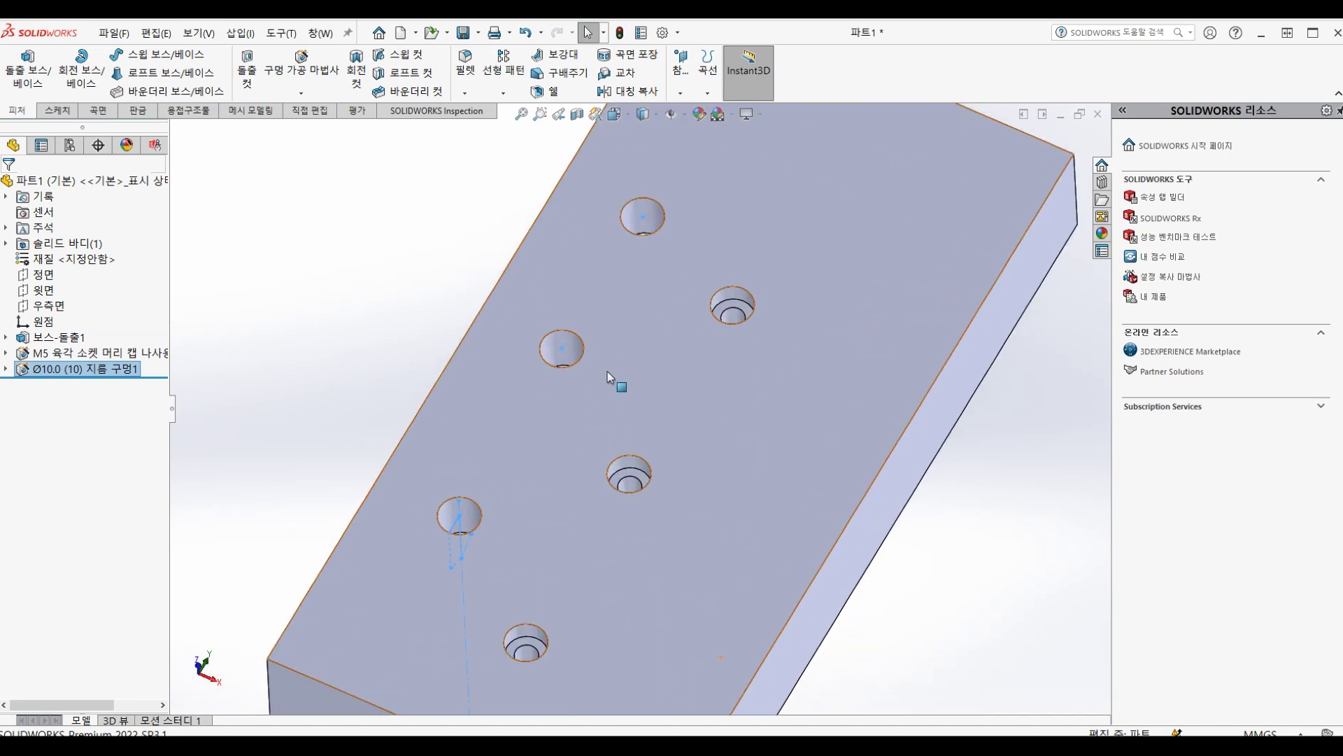
{"action": "scroll", "coordinate": [601, 392], "scroll_direction": "down", "scroll_amount": 1}
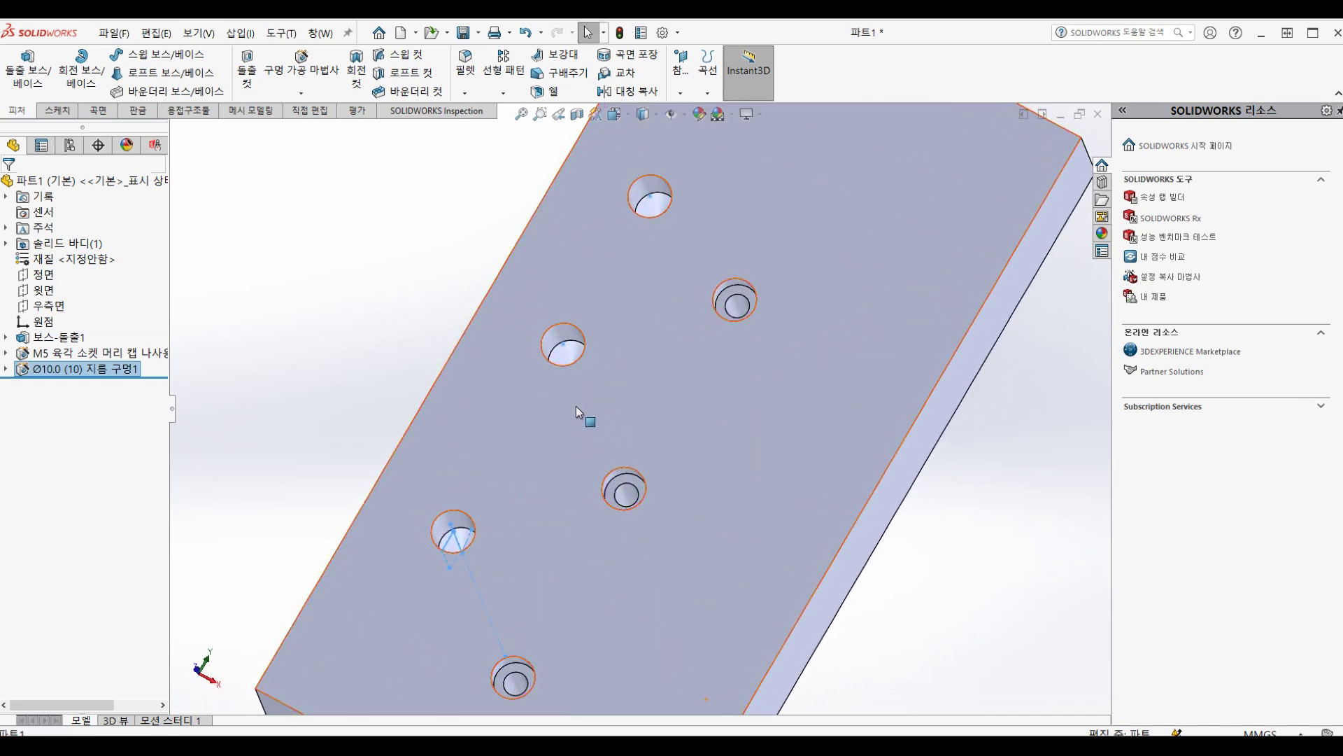
{"action": "key", "text": "m"}
{"action": "left_click", "coordinate": [599, 415]}
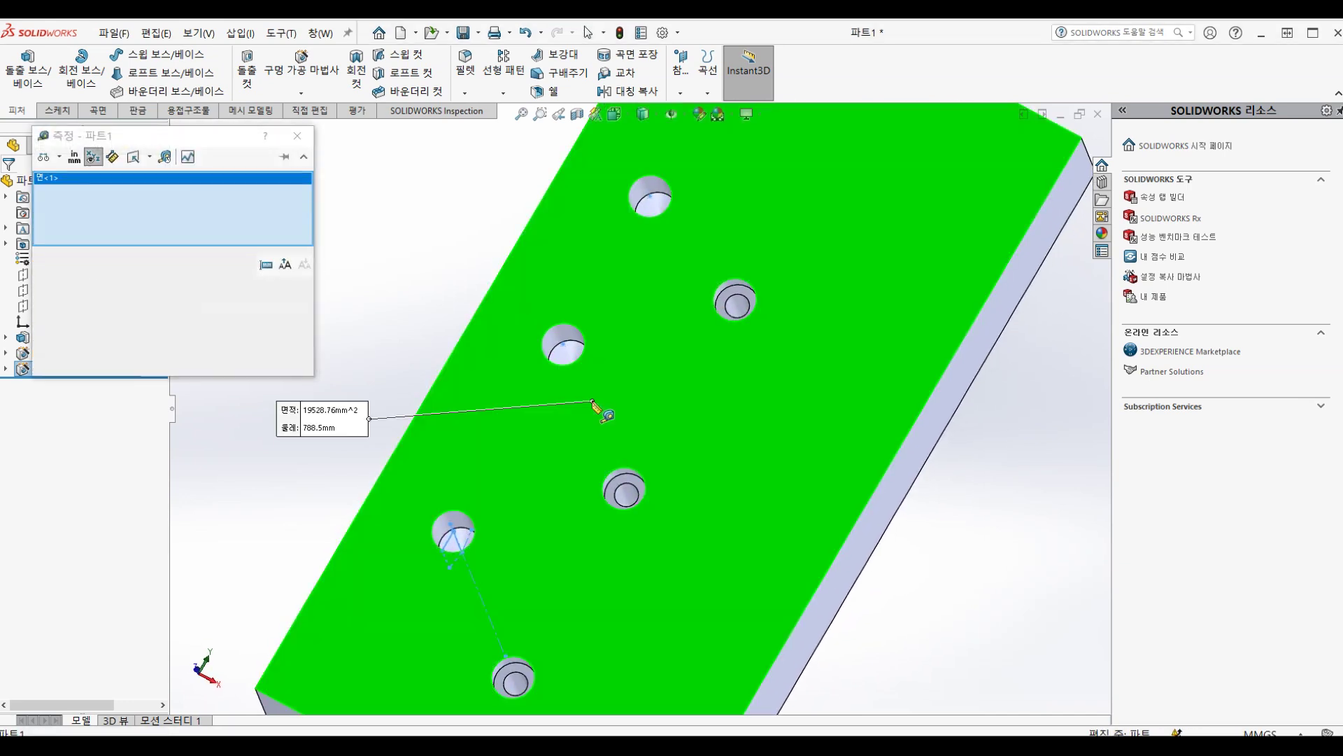
{"action": "left_click", "coordinate": [571, 351]}
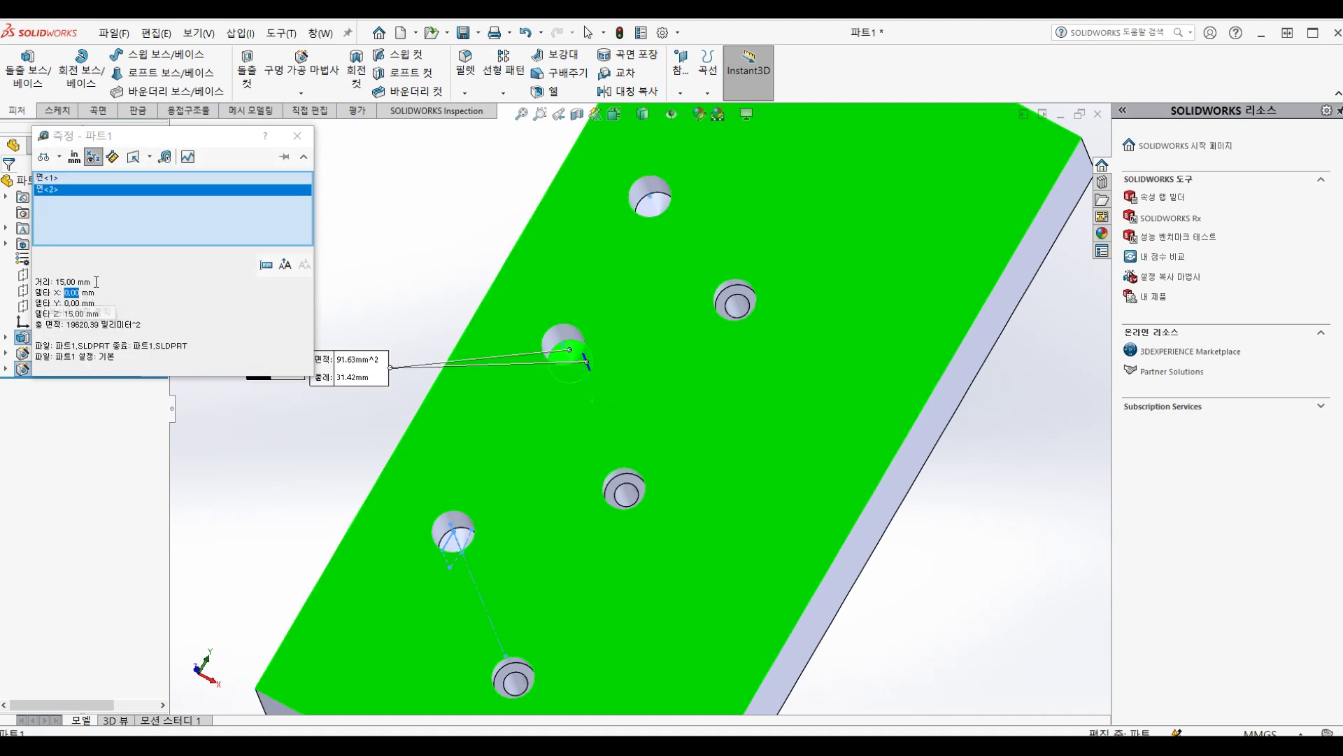
{"action": "left_click_drag", "start_coordinate": [56, 282], "coordinate": [71, 281]}
{"action": "double_click", "coordinate": [72, 293]}
{"action": "key", "text": "Escape"}
{"action": "scroll", "coordinate": [605, 478], "scroll_direction": "up", "scroll_amount": 5}
{"action": "middle_click_drag", "start_coordinate": [616, 455], "coordinate": [606, 478]}
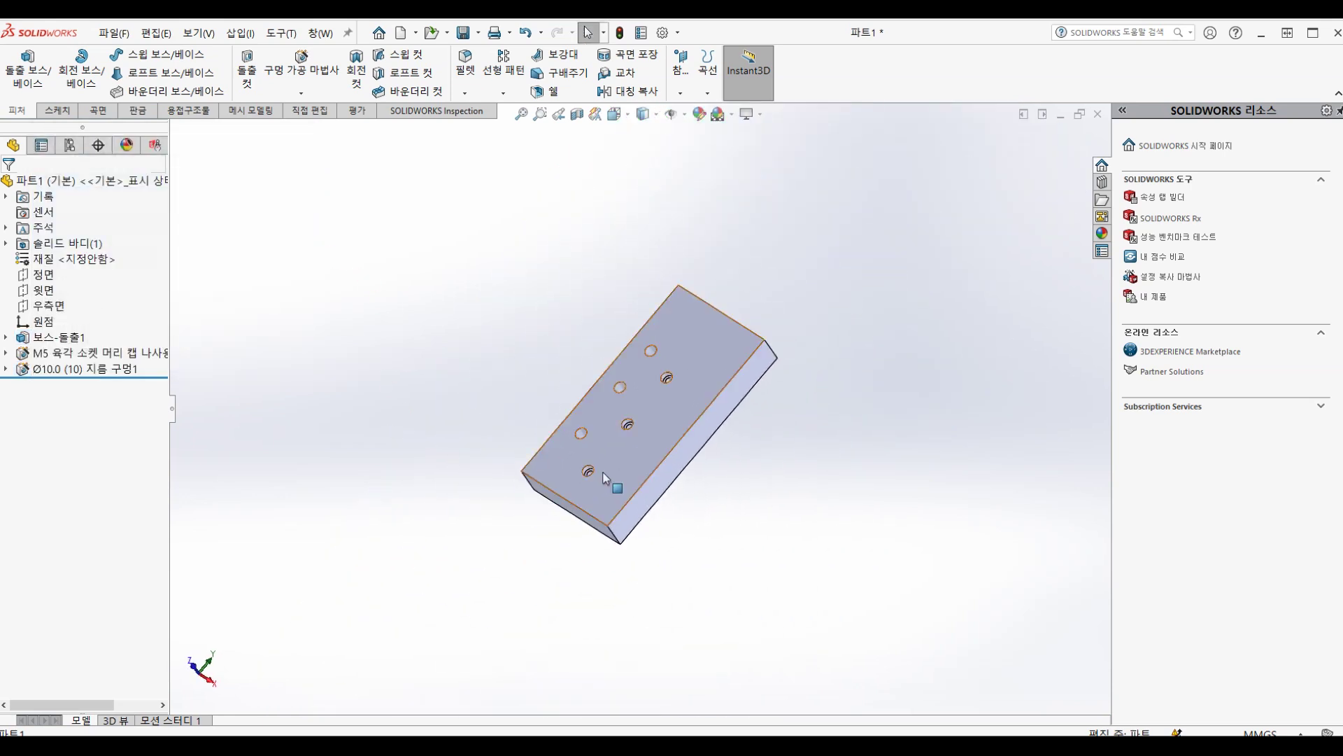
Start a new hole as a Straight Tap, standard tapped hole type, size M8.
{"action": "left_click", "coordinate": [314, 72]}
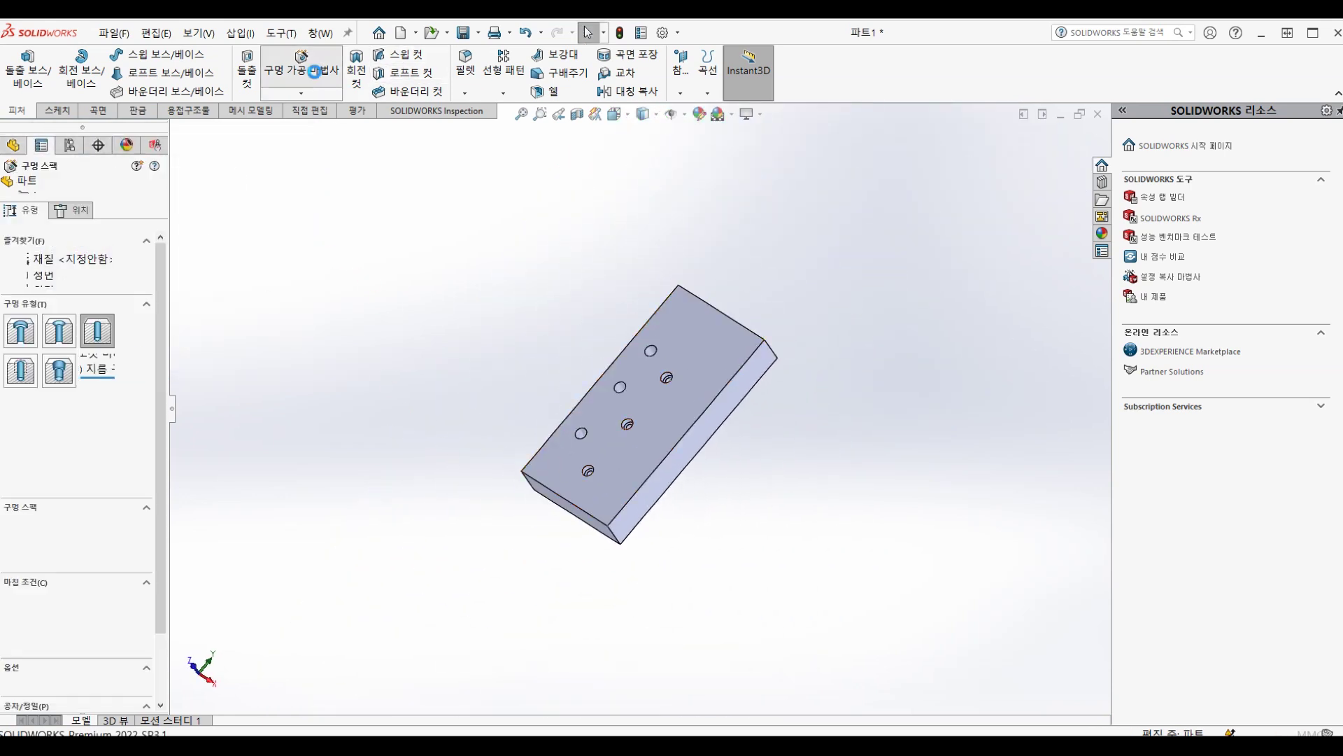
{"action": "left_click", "coordinate": [29, 380]}
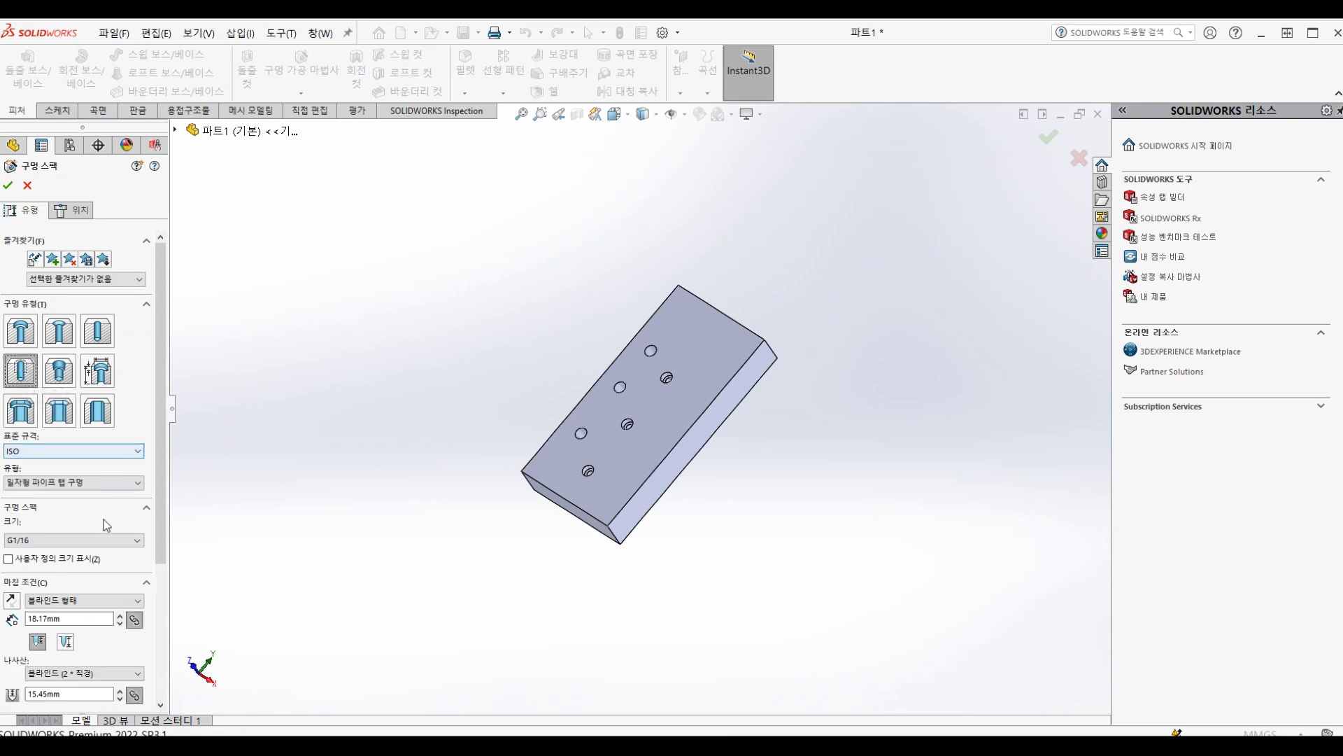
{"action": "left_click", "coordinate": [105, 483]}
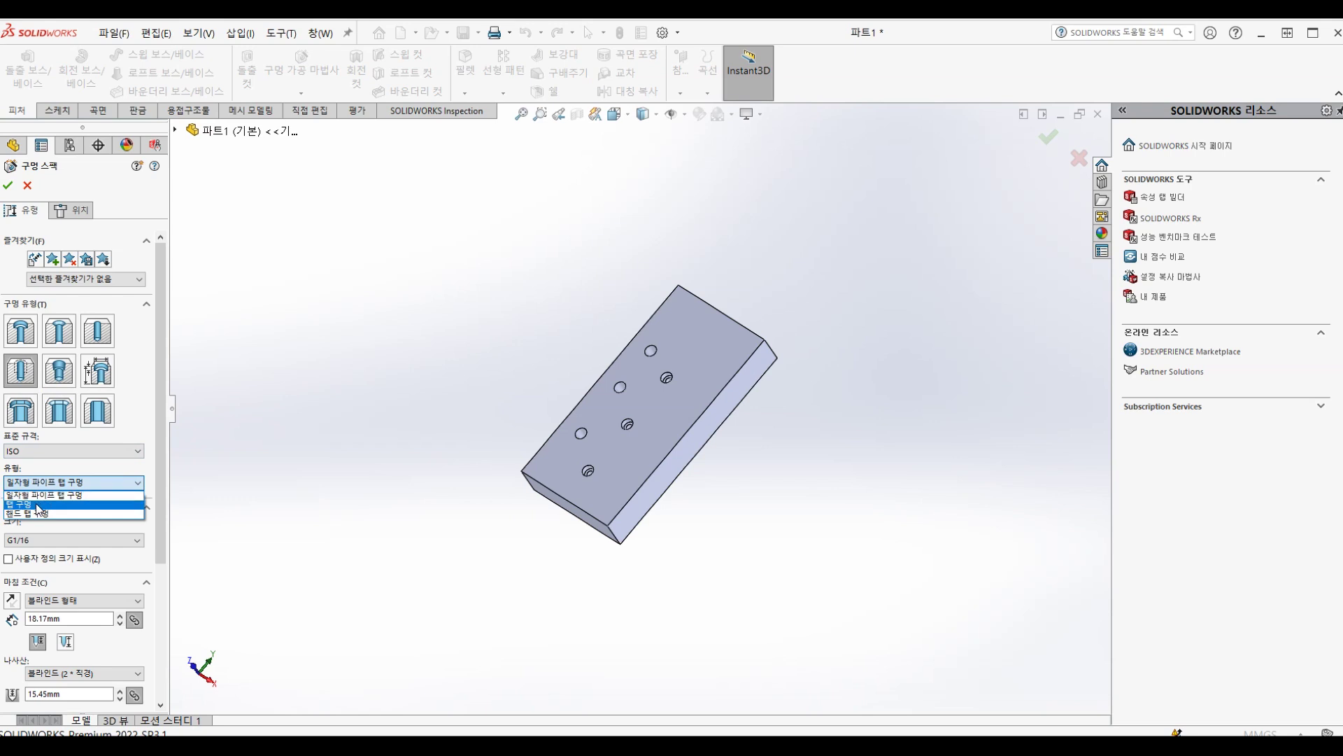
{"action": "left_click", "coordinate": [39, 505]}
{"action": "left_click", "coordinate": [74, 539]}
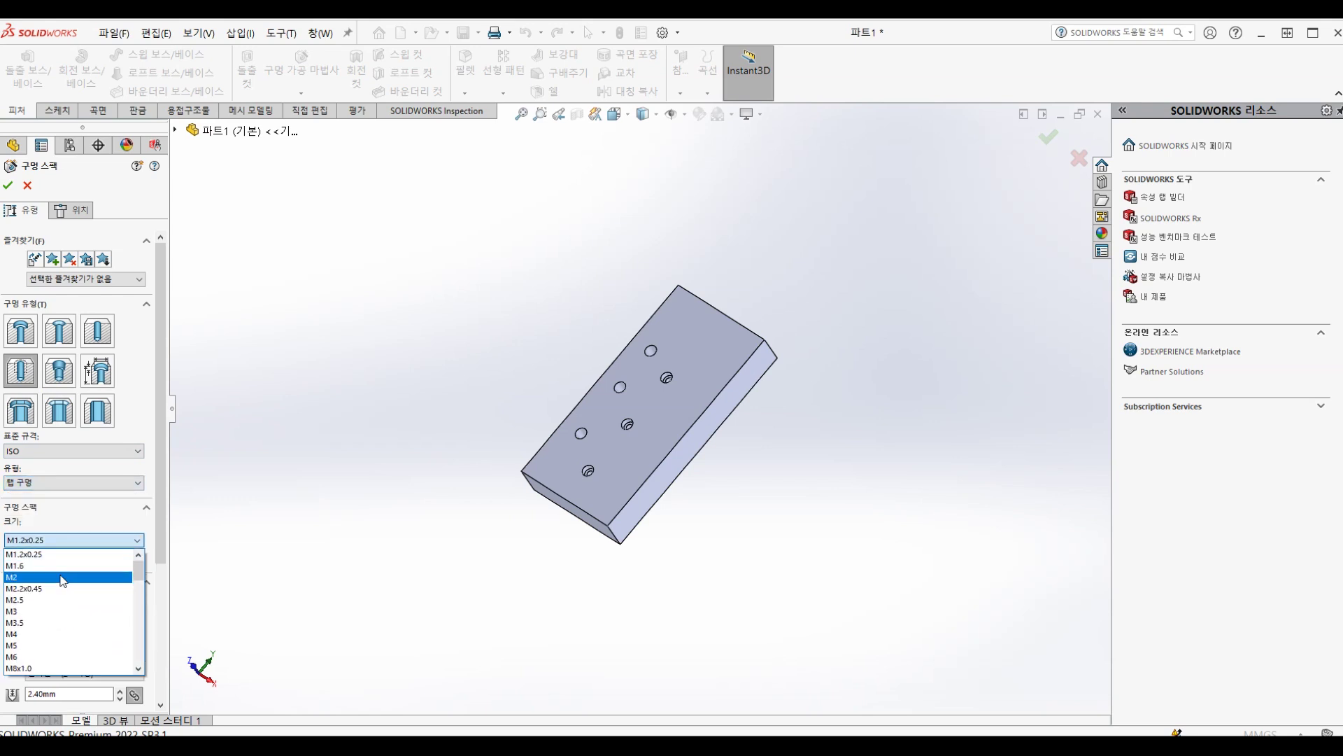
{"action": "scroll", "coordinate": [61, 658], "scroll_direction": "down", "scroll_amount": 5}
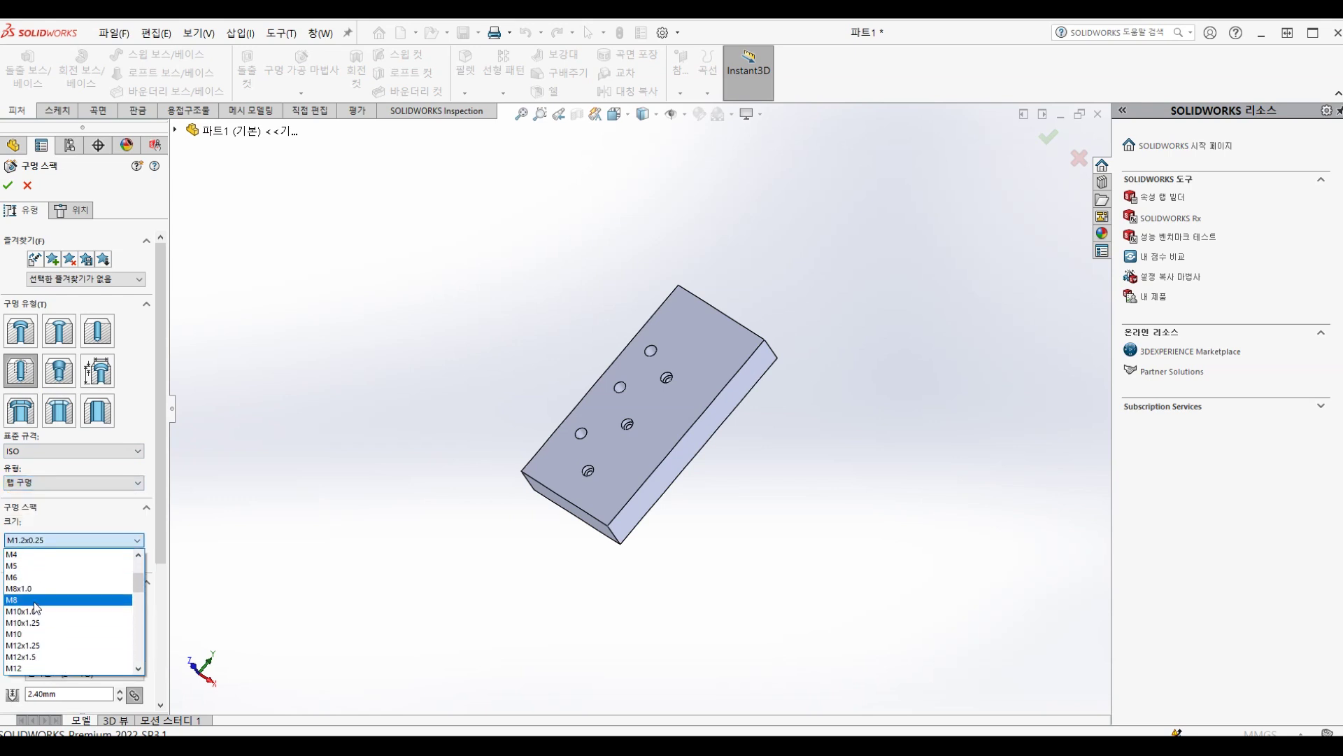
{"action": "left_click", "coordinate": [35, 599]}
{"action": "mouse_move", "coordinate": [350, 620]}
{"action": "middle_mouse_down"}
{"action": "mouse_move", "coordinate": [396, 625]}
{"action": "mouse_move", "coordinate": [480, 590]}
{"action": "mouse_move", "coordinate": [657, 450]}
{"action": "middle_mouse_up"}
{"action": "scroll", "coordinate": [657, 450], "scroll_direction": "down", "scroll_amount": 3}
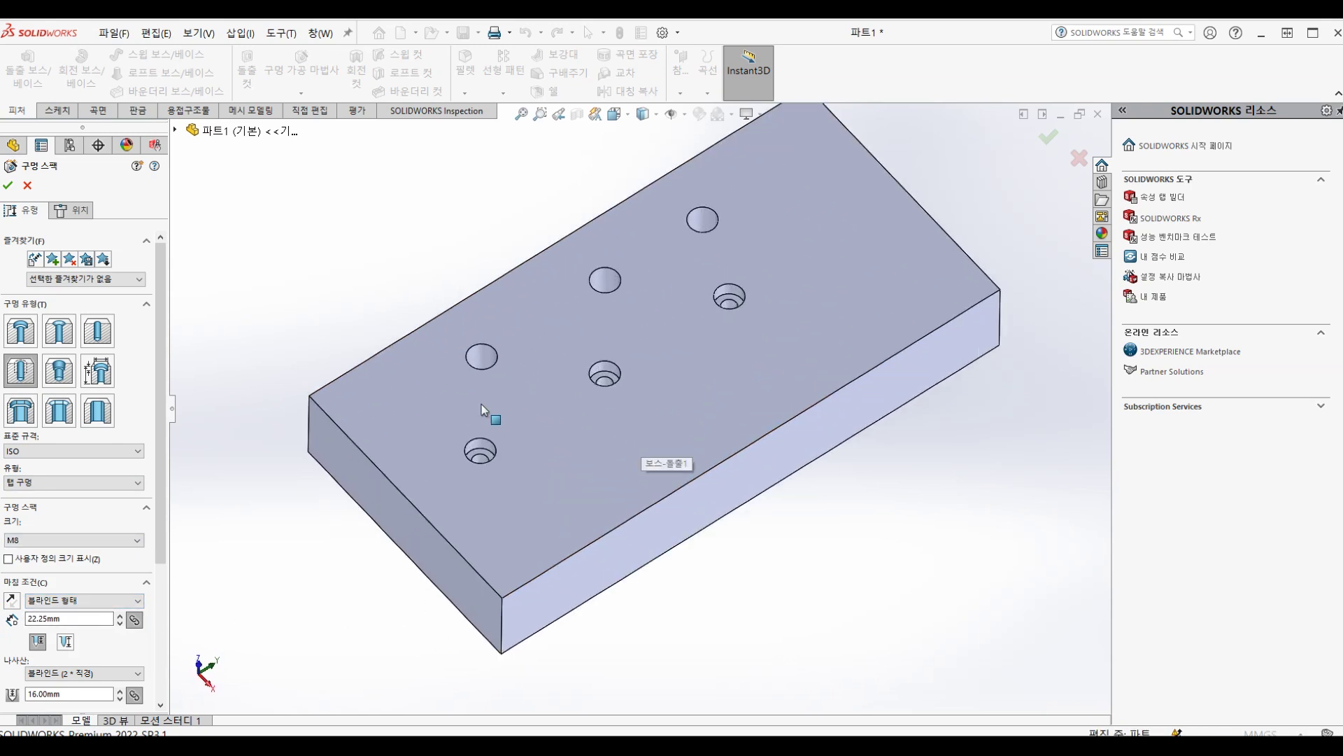
Set the M8 tap's end condition to Up To Vertex, picking the bottom front edge.
{"action": "left_click", "coordinate": [94, 602]}
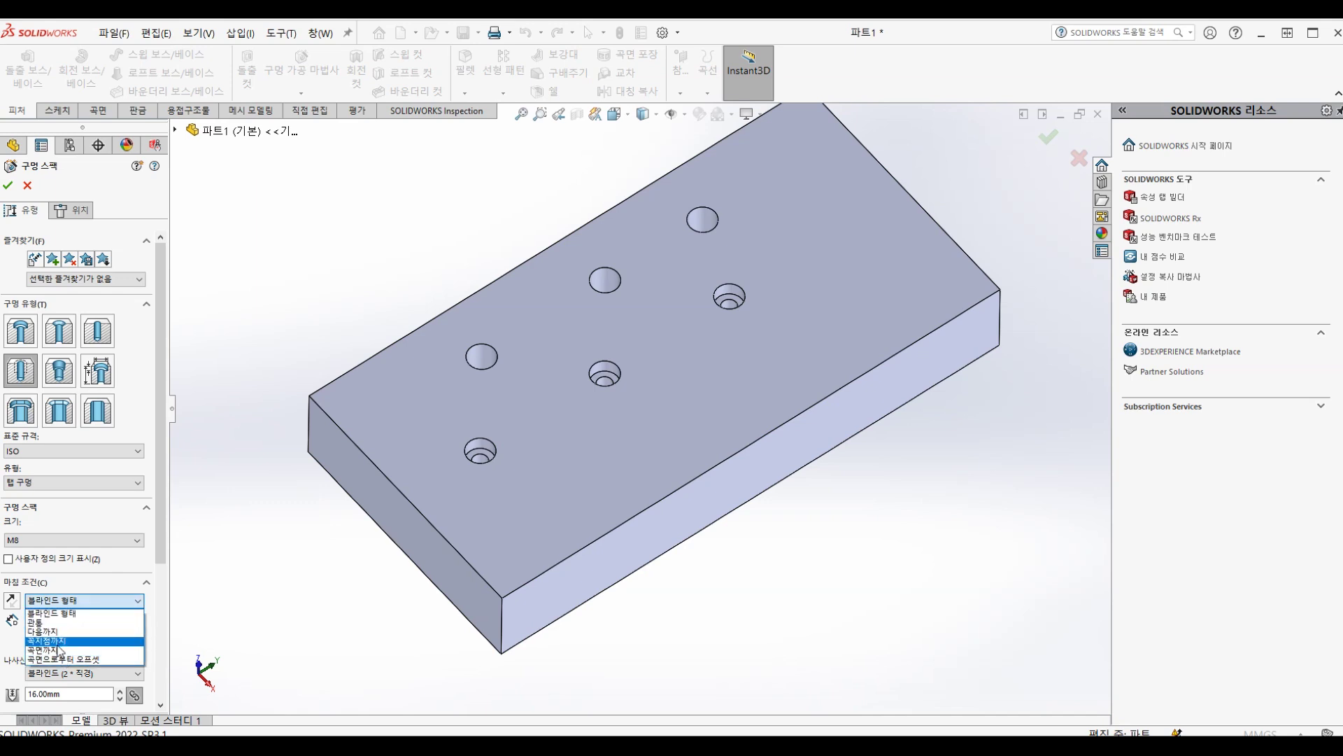
{"action": "left_click", "coordinate": [59, 643]}
{"action": "middle_click_drag", "start_coordinate": [605, 644], "coordinate": [589, 564]}
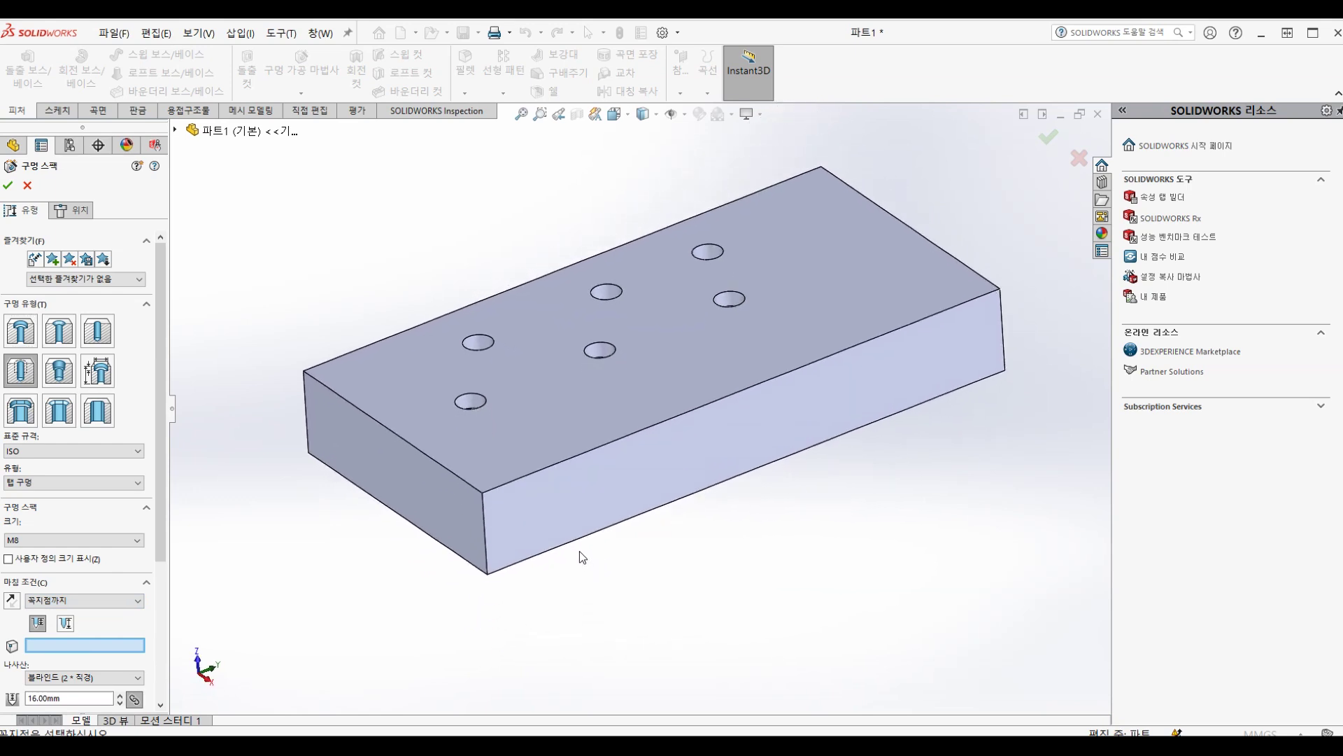
{"action": "left_click", "coordinate": [574, 540]}
{"action": "left_click", "coordinate": [767, 388]}
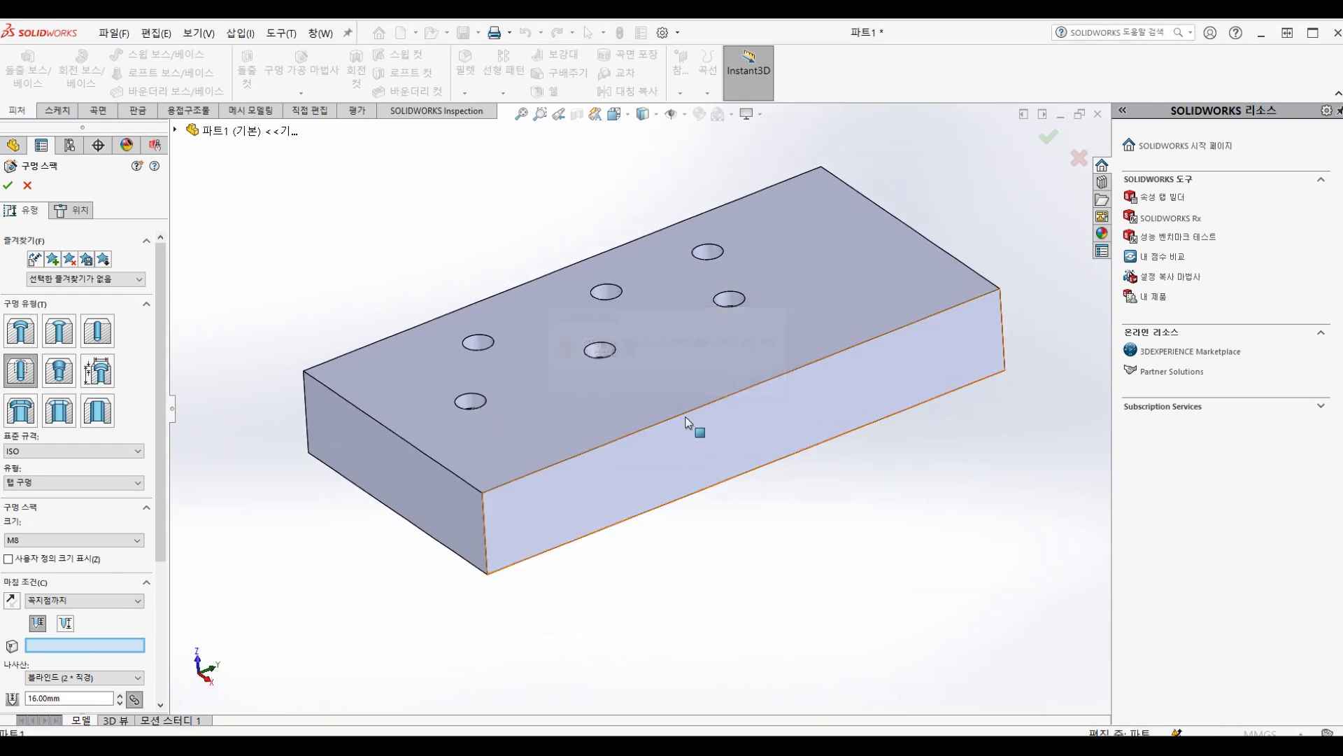
{"action": "left_click", "coordinate": [73, 210]}
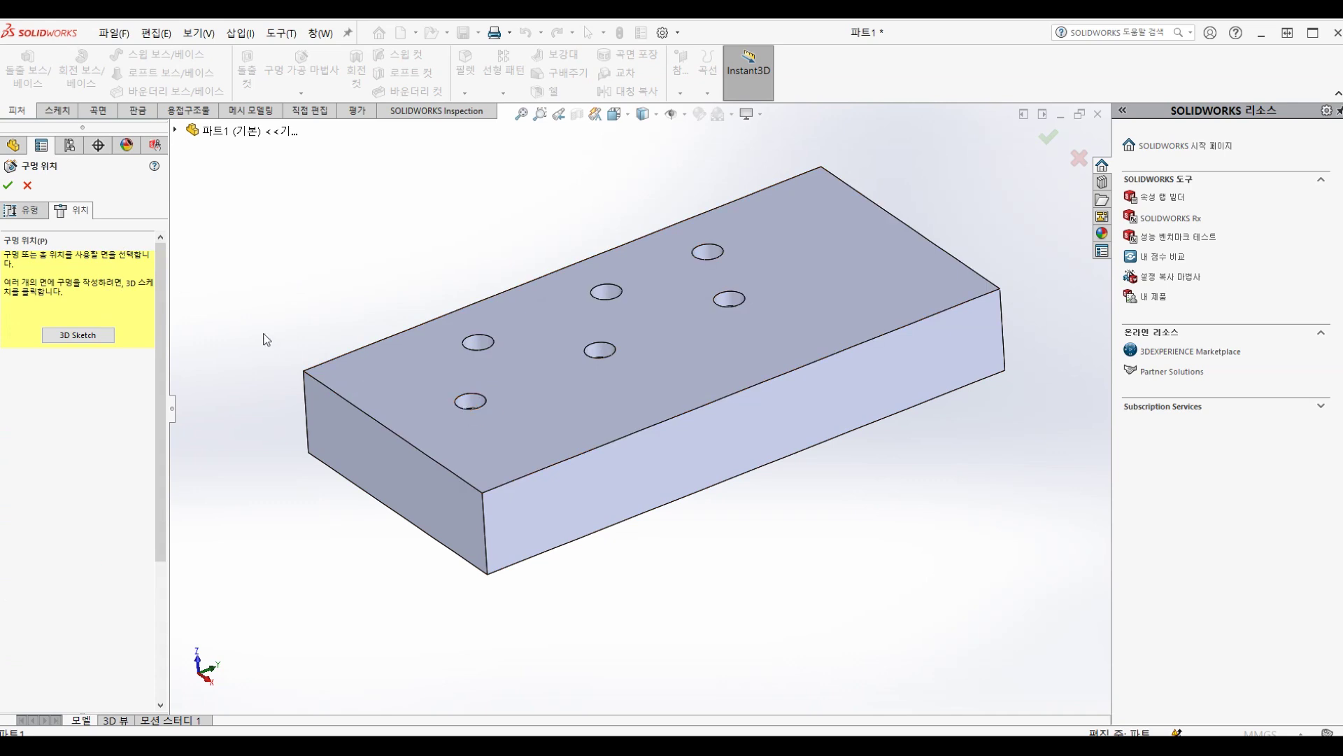
Place three M8 tapped hole points in a row on the block's top face.
{"action": "left_click", "coordinate": [569, 417]}
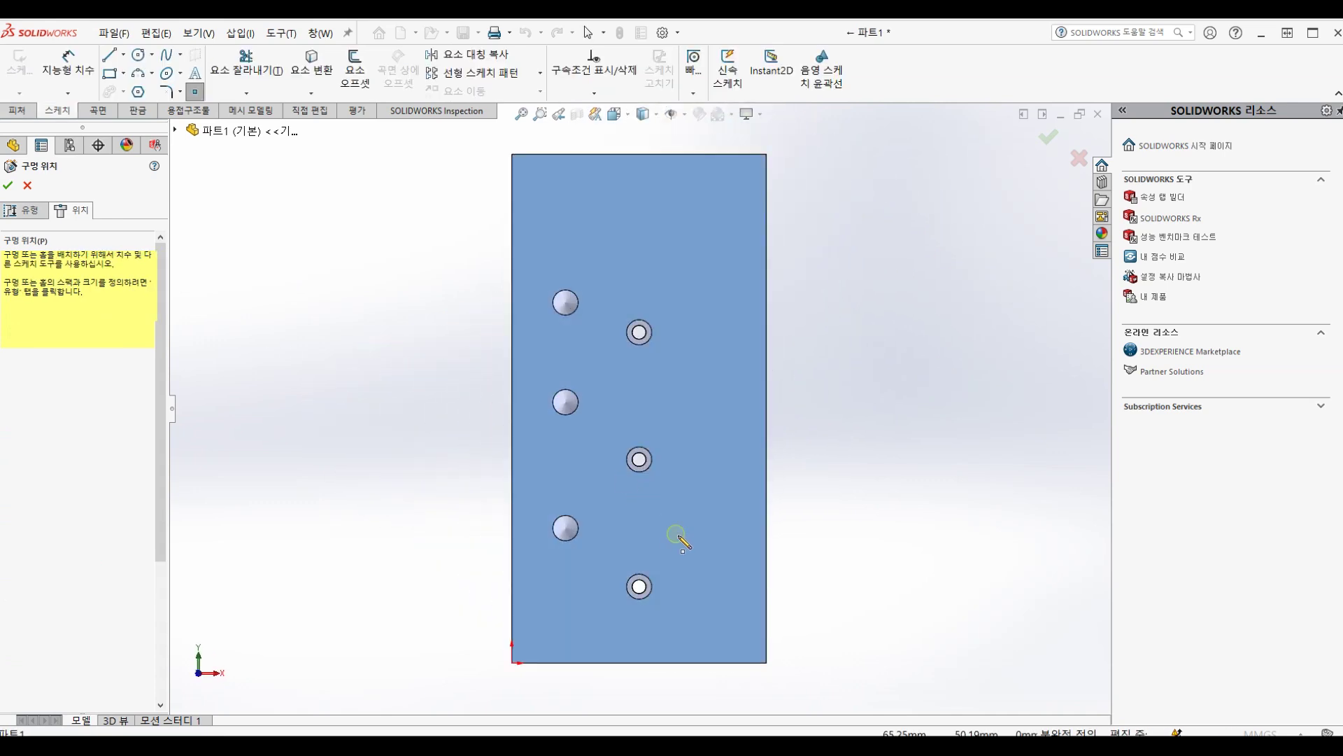
{"action": "mouse_move", "coordinate": [684, 527]}
{"action": "middle_mouse_down"}
{"action": "mouse_move", "coordinate": [581, 610]}
{"action": "mouse_move", "coordinate": [720, 413]}
{"action": "middle_mouse_up"}
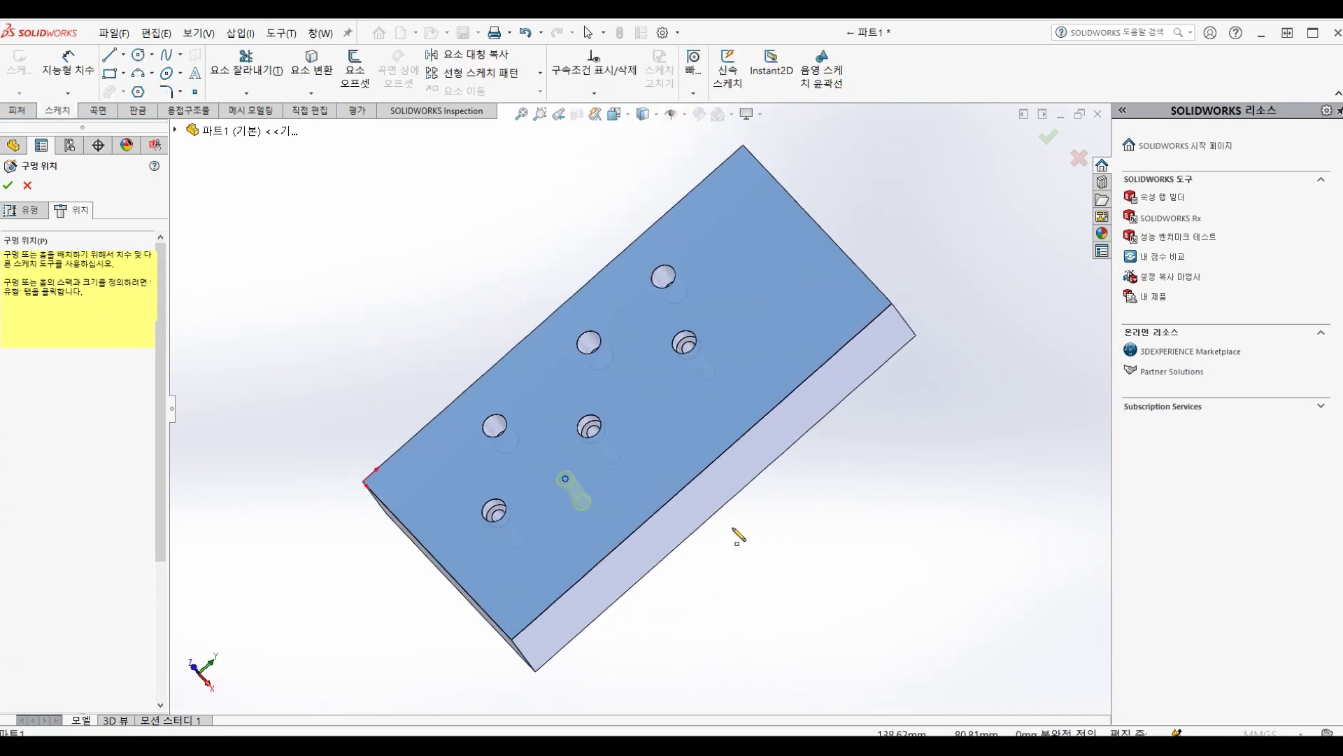
{"action": "left_click", "coordinate": [653, 440]}
{"action": "left_click", "coordinate": [702, 408]}
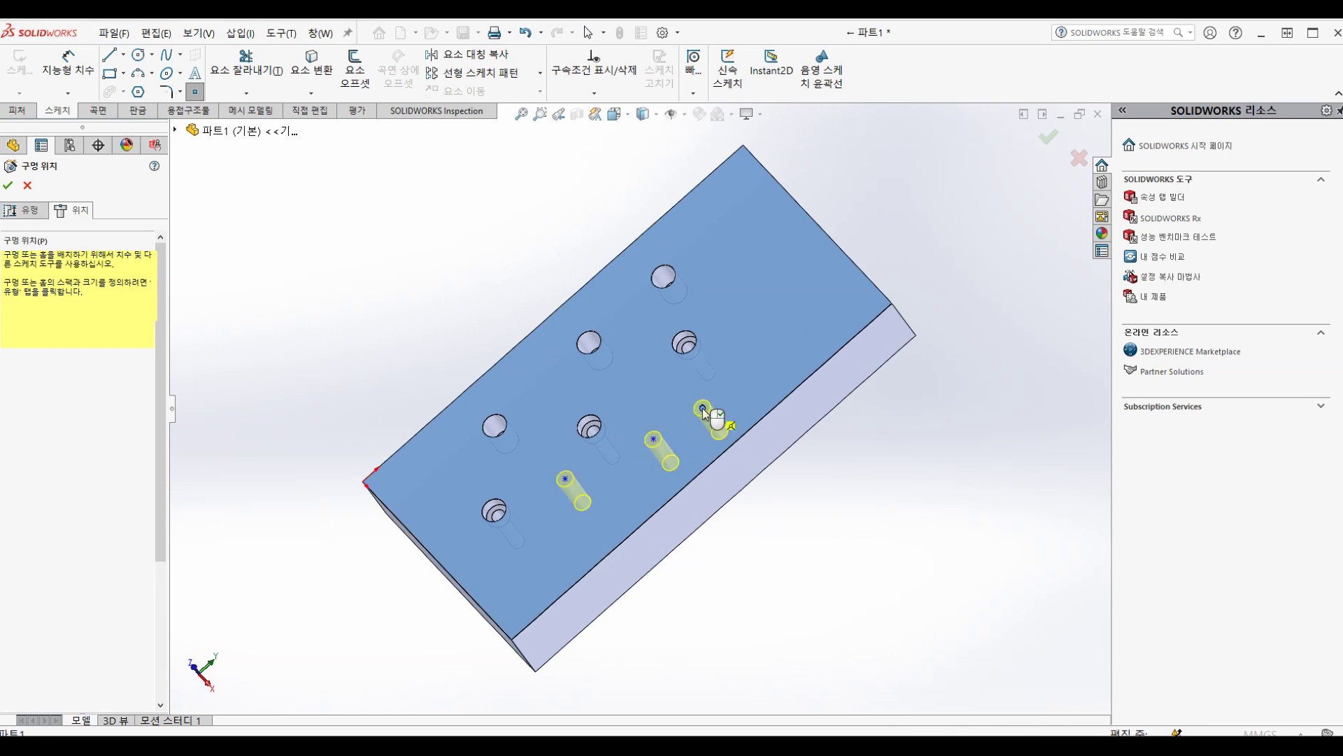
Attempt to finish, dismiss the missing-vertex warning, and return to the hole Type settings.
{"action": "left_click", "coordinate": [8, 189]}
{"action": "left_click", "coordinate": [760, 381]}
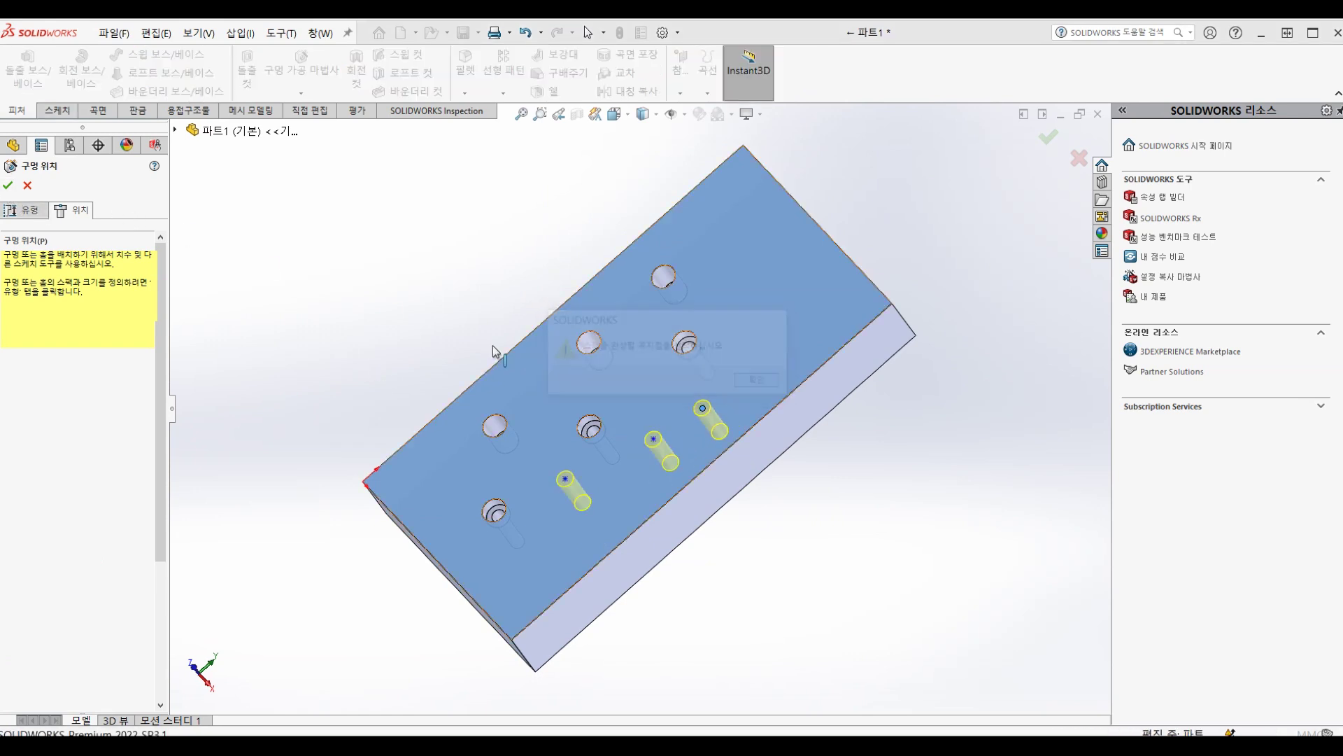
{"action": "left_click", "coordinate": [24, 210]}
{"action": "middle_click_drag", "start_coordinate": [615, 569], "coordinate": [606, 576]}
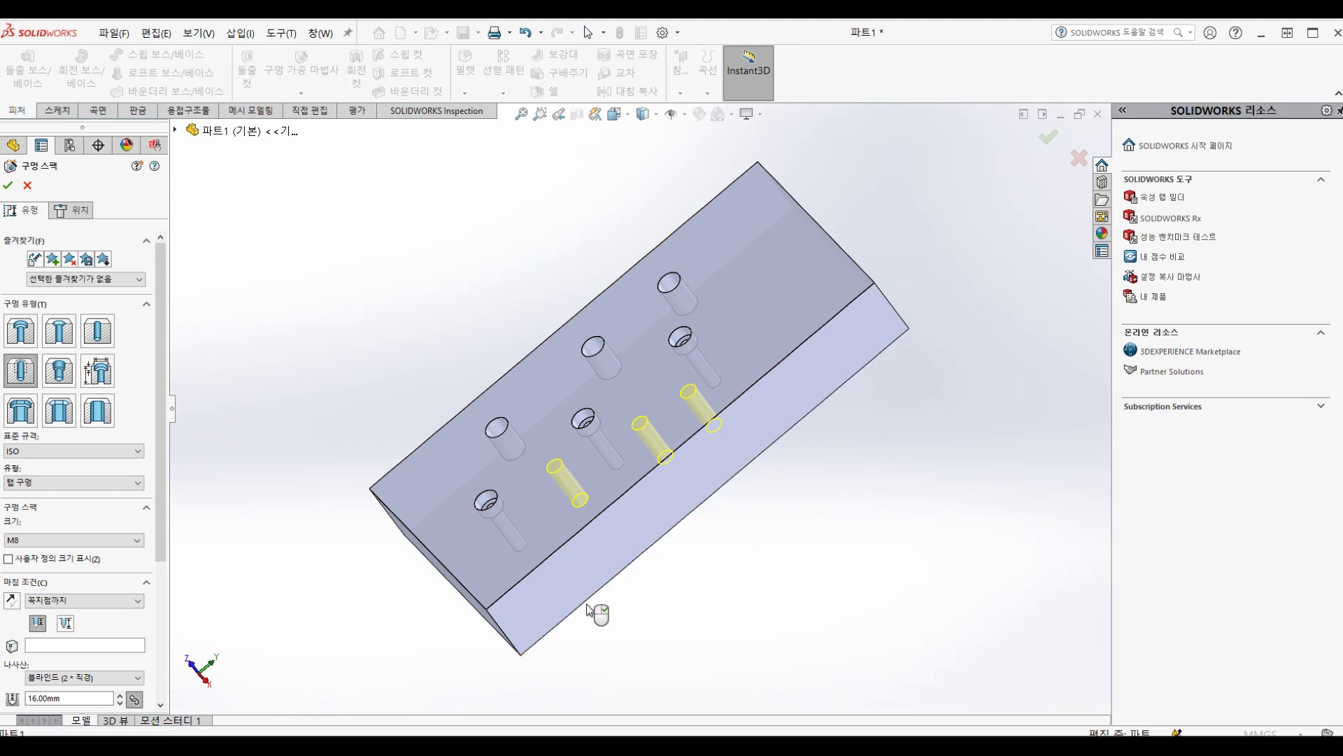
Change the M8 holes' end condition to Blind with a 20 mm depth.
{"action": "middle_click_drag", "start_coordinate": [597, 610], "coordinate": [541, 616]}
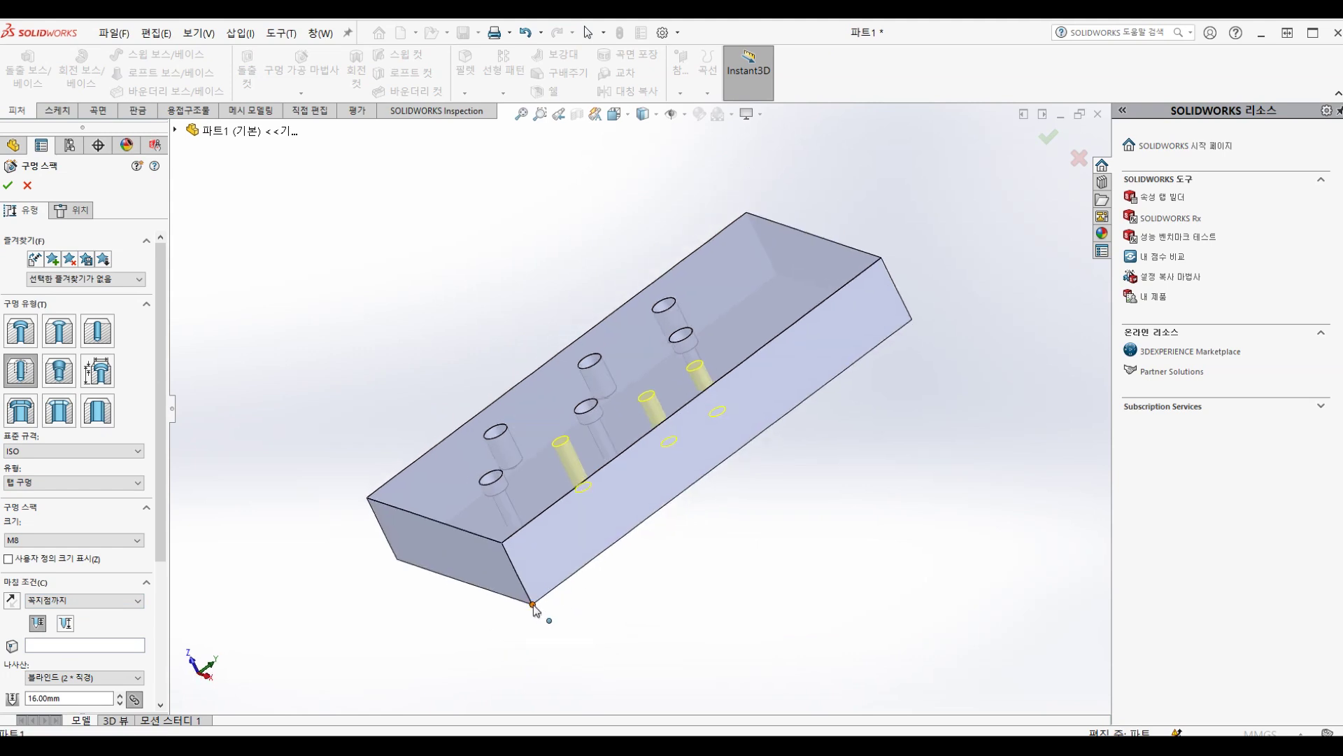
{"action": "left_click", "coordinate": [84, 601]}
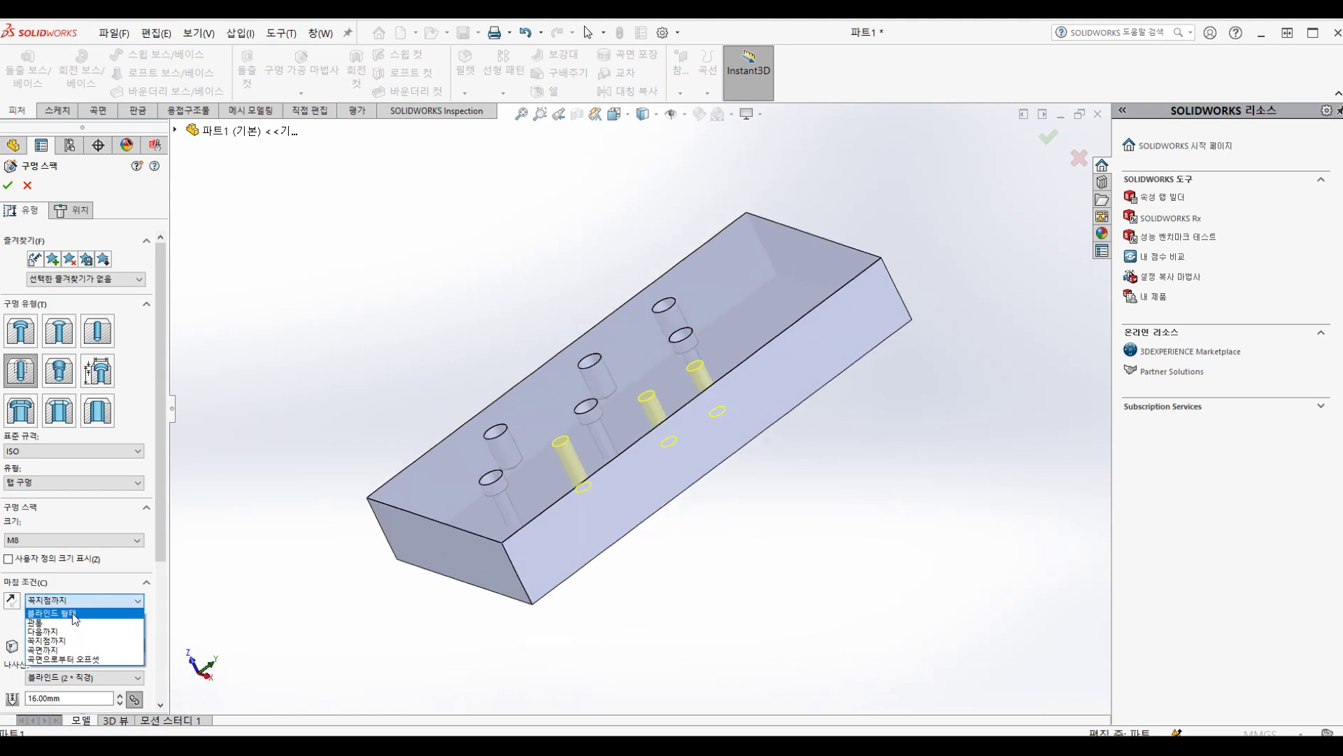
{"action": "left_click", "coordinate": [70, 614]}
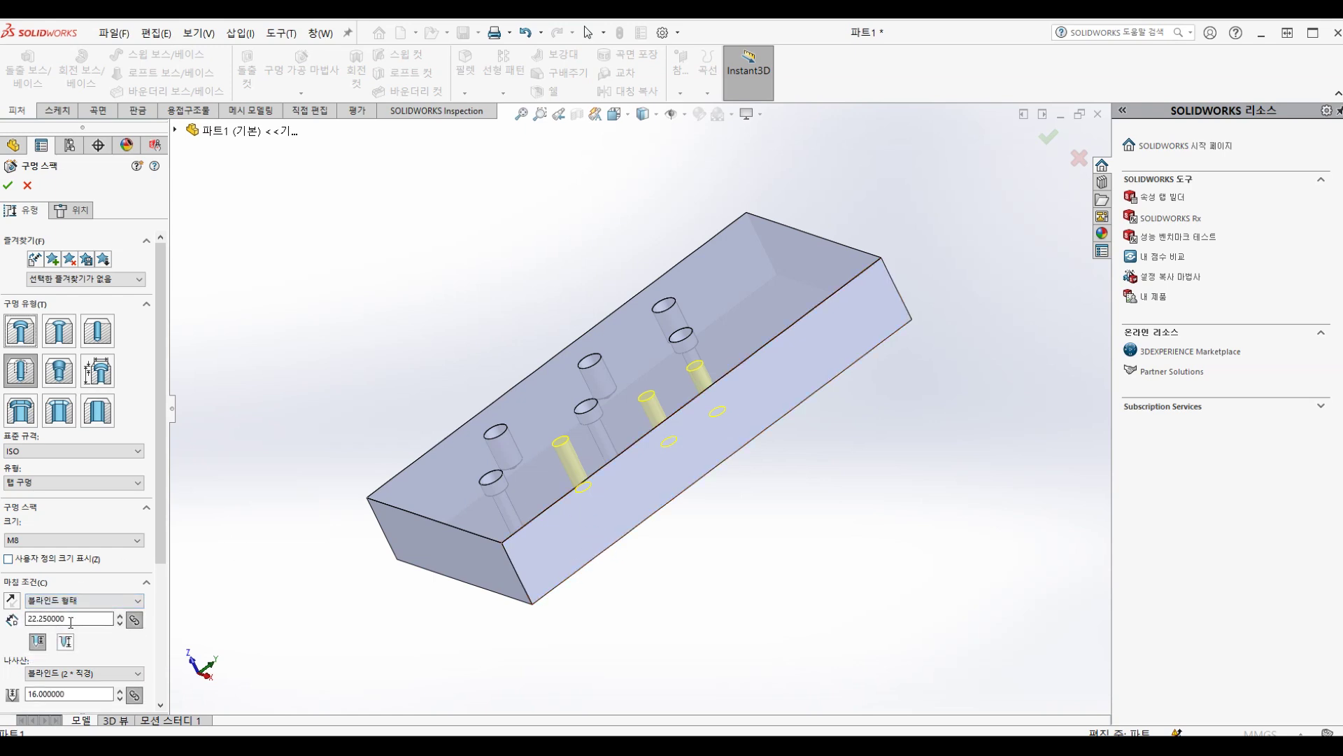
{"action": "type", "text": "20"}
{"action": "key", "text": "Return"}
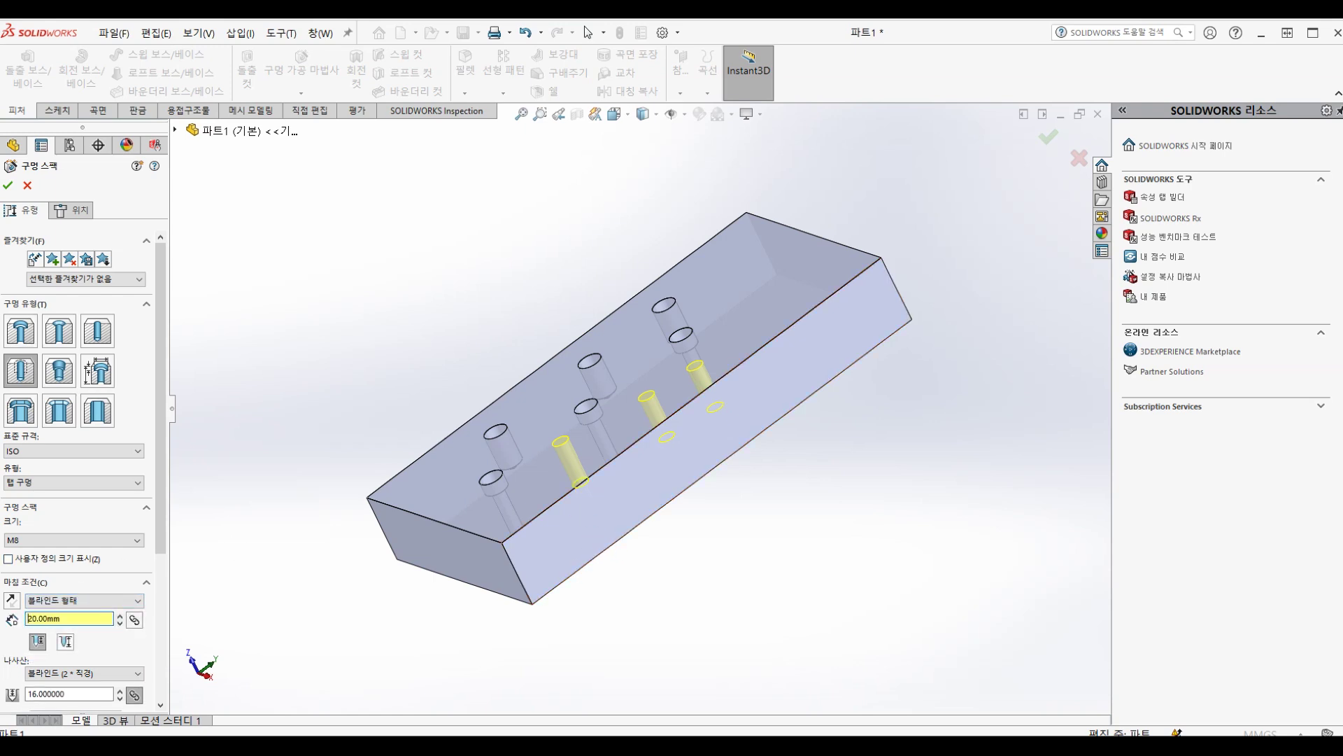
{"action": "left_click", "coordinate": [9, 185]}
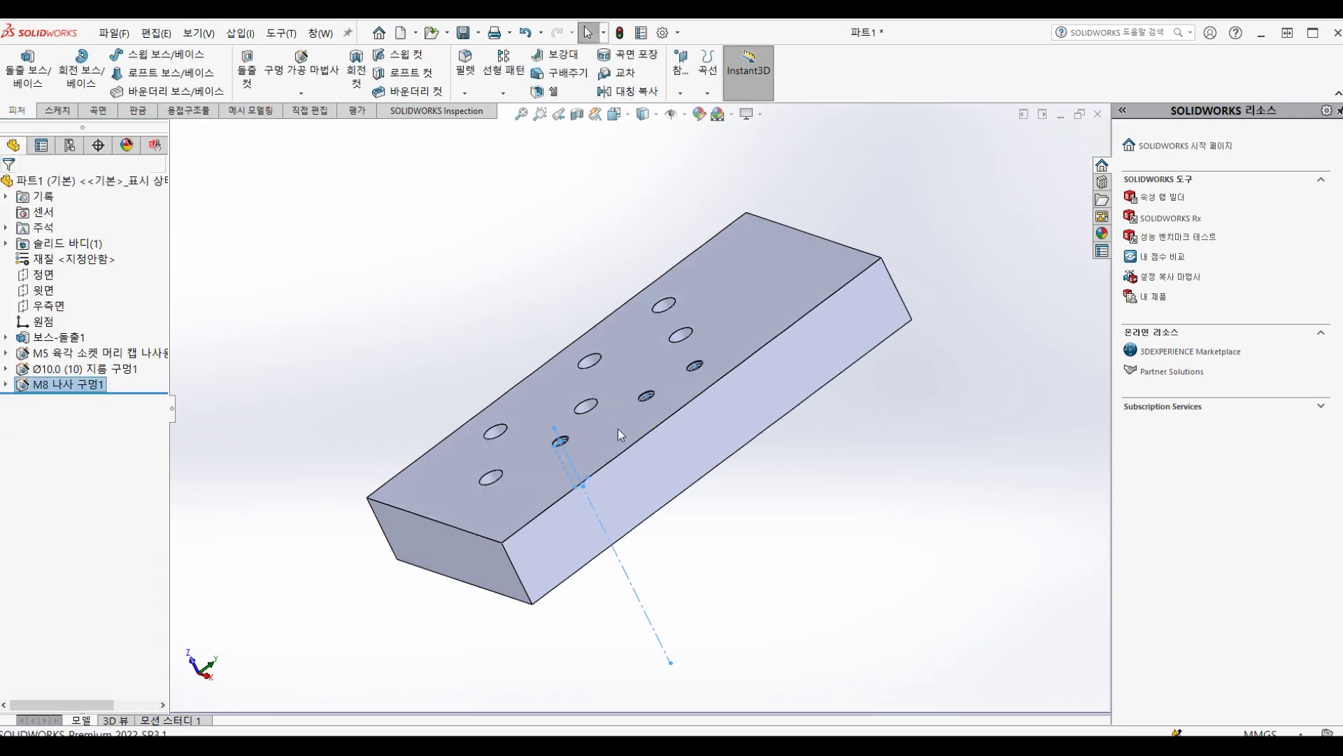
{"action": "middle_click_drag", "start_coordinate": [619, 428], "coordinate": [711, 461]}
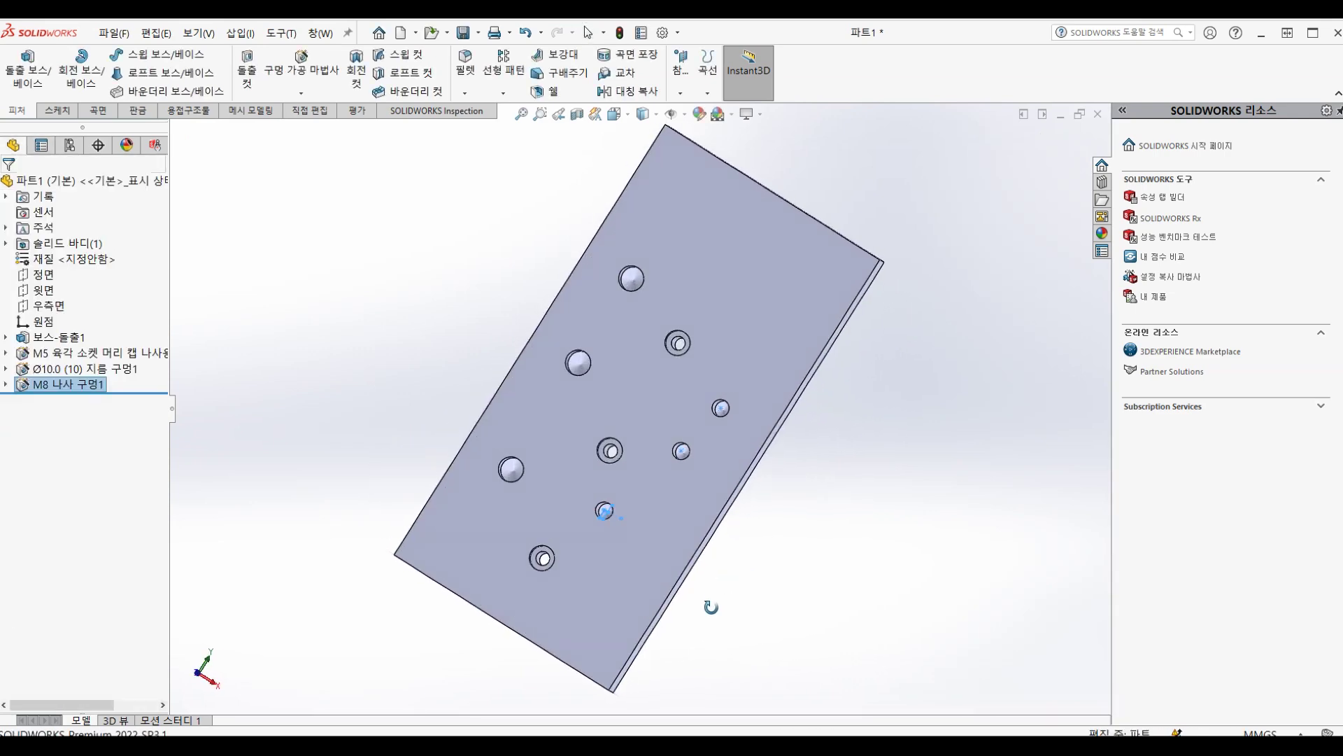
{"action": "scroll", "coordinate": [711, 608], "scroll_direction": "down", "scroll_amount": 3}
{"action": "scroll", "coordinate": [639, 498], "scroll_direction": "down", "scroll_amount": 3}
{"action": "scroll", "coordinate": [540, 528], "scroll_direction": "down", "scroll_amount": 2}
{"action": "mouse_move", "coordinate": [534, 464]}
{"action": "middle_mouse_down"}
{"action": "mouse_move", "coordinate": [413, 434]}
{"action": "mouse_move", "coordinate": [486, 510]}
{"action": "middle_mouse_up"}
{"action": "scroll", "coordinate": [866, 456], "scroll_direction": "down", "scroll_amount": 2}
{"action": "scroll", "coordinate": [866, 456], "scroll_direction": "down", "scroll_amount": 2}
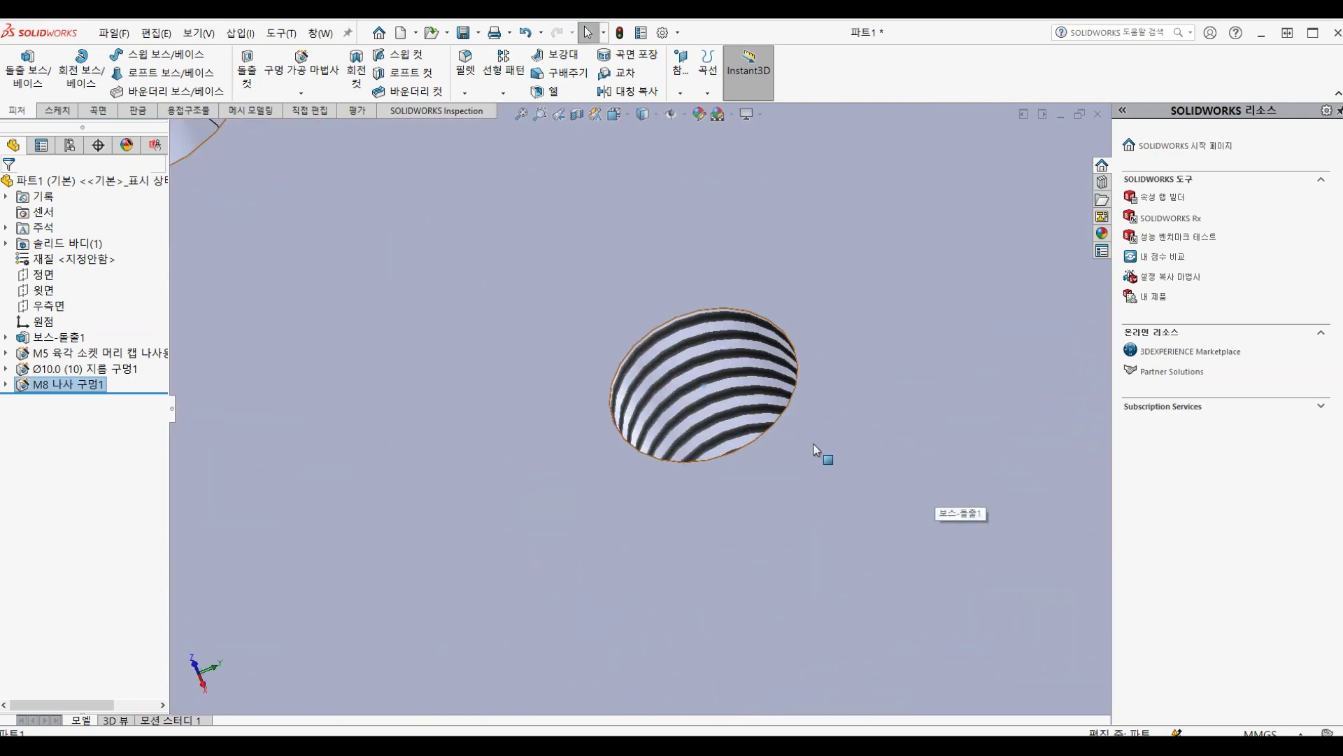
{"action": "key", "text": "f"}
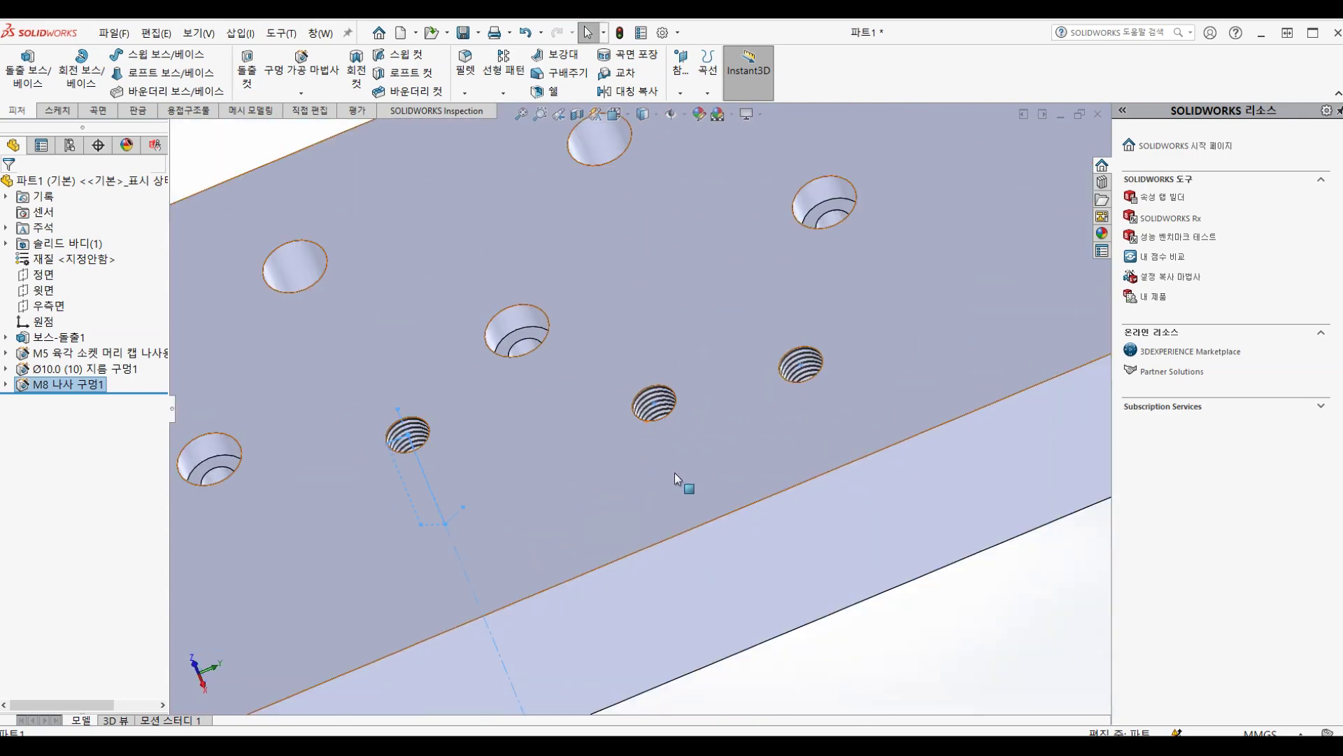